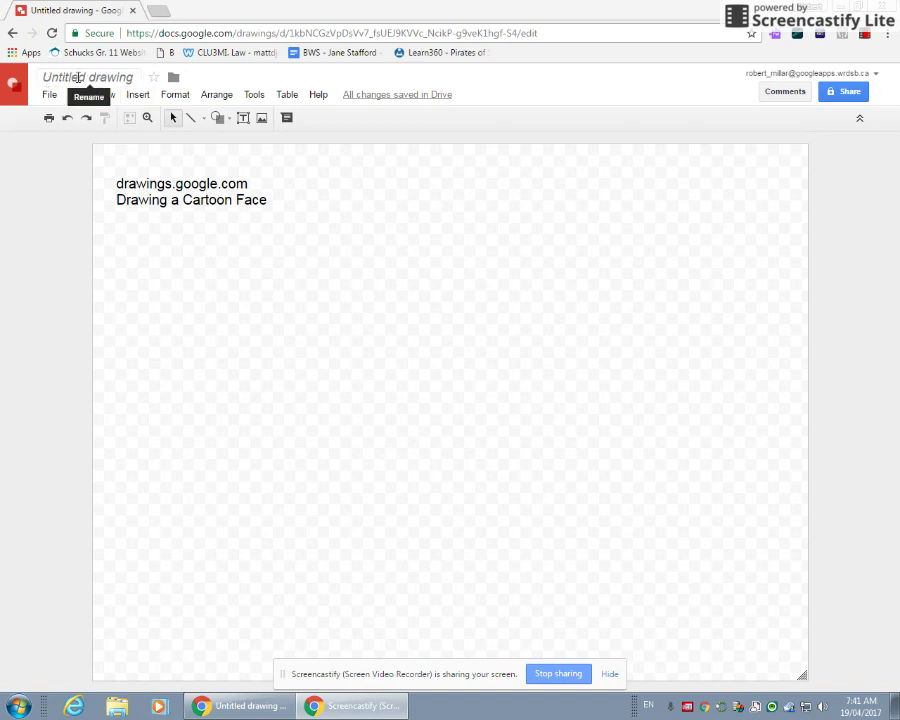
Select the 'Untitled drawing' title at the top left for editing.
left_click(108, 77)
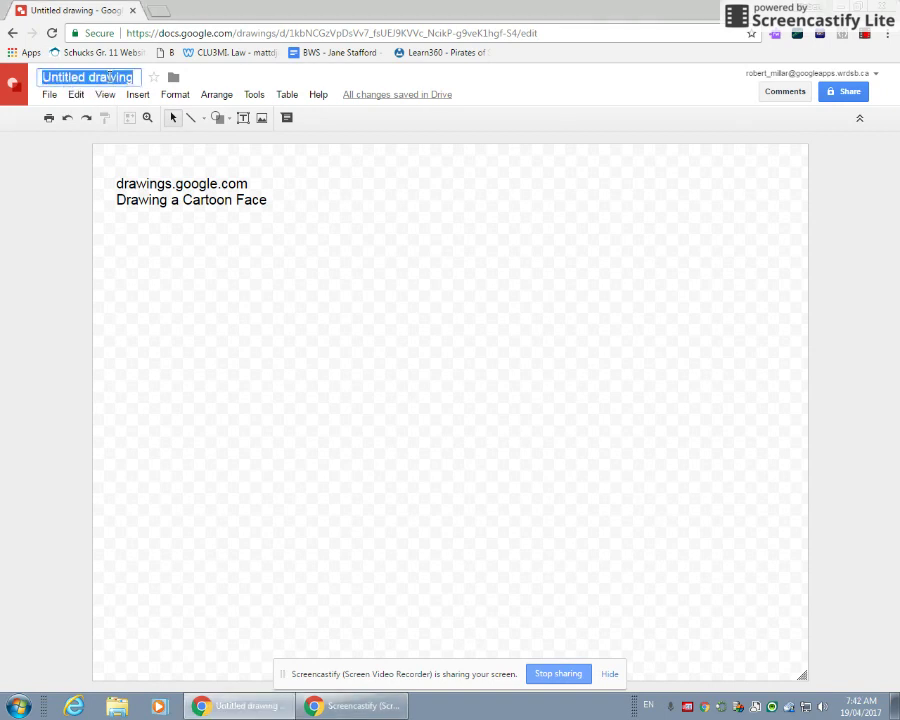
Enter 'My Face' as the drawing's title and commit it.
type("My ")
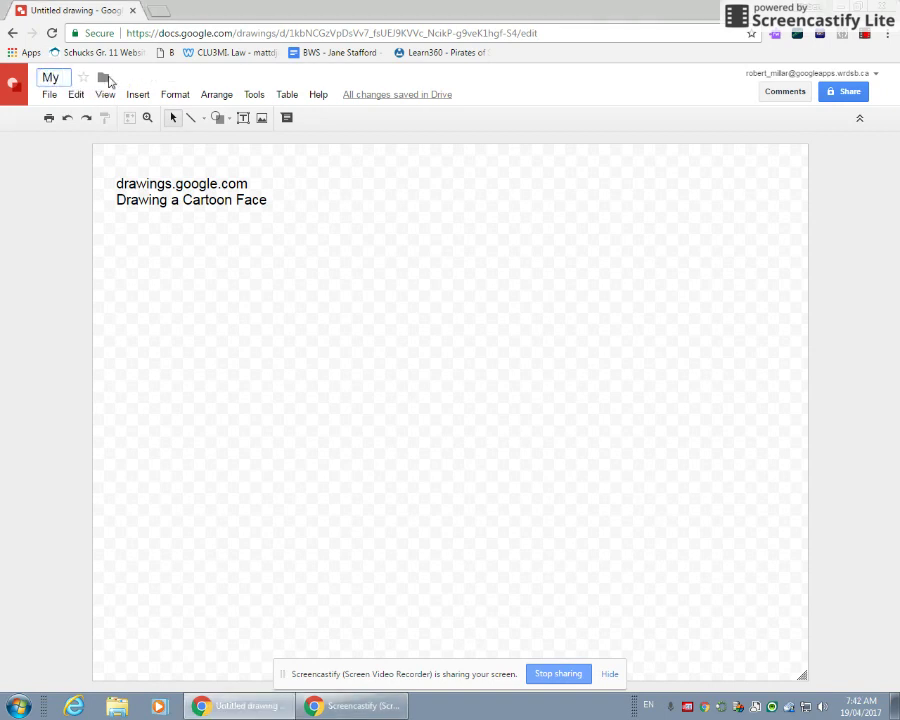
type("Face")
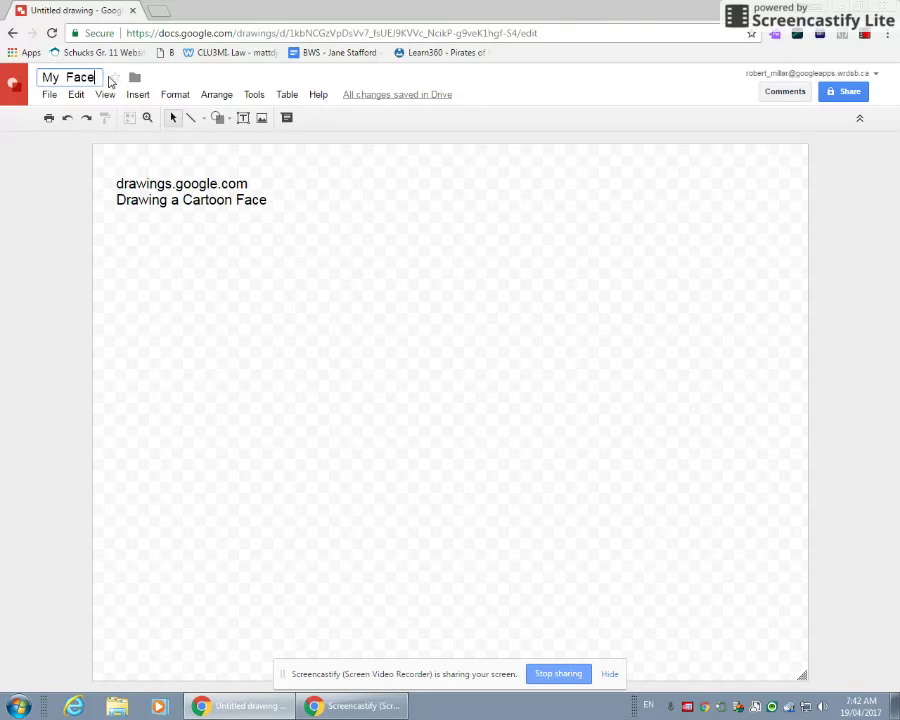
left_click(383, 227)
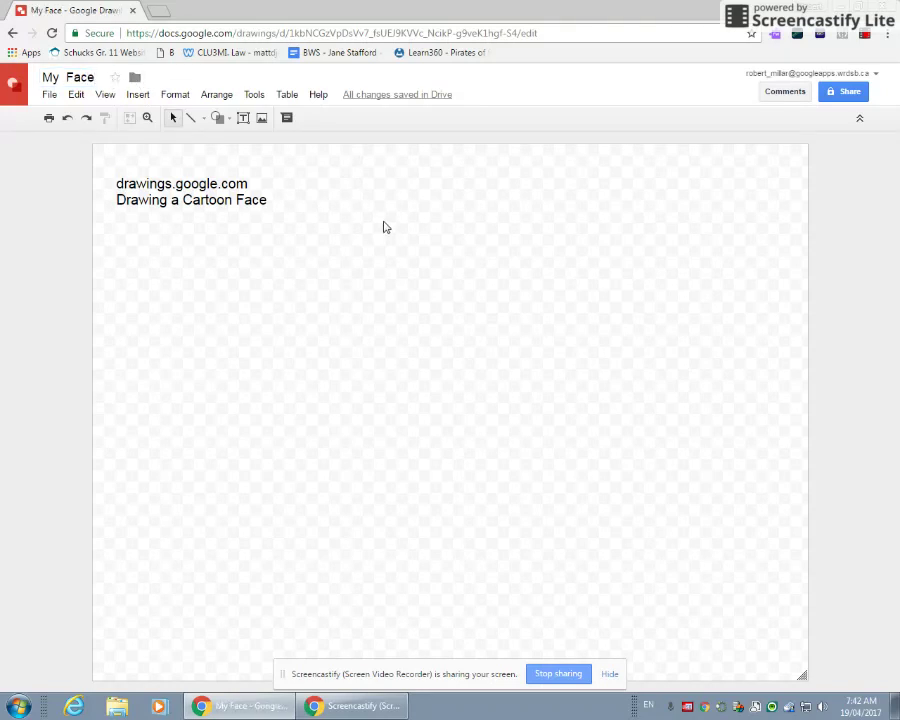
Draw a large vertical oval in the page centre as the face outline.
left_click(229, 119)
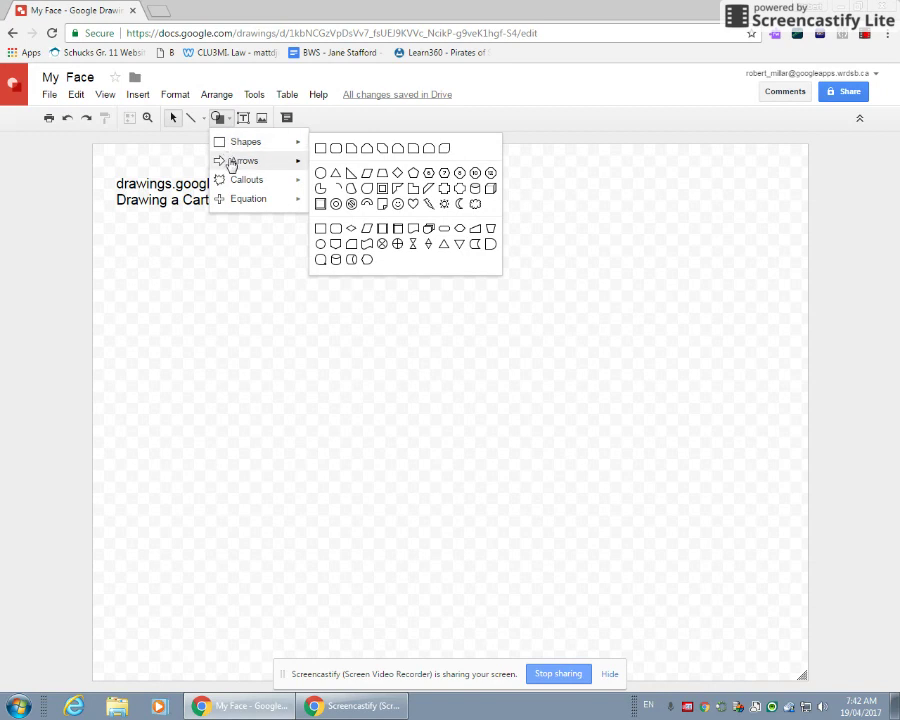
mouse_move(231, 168)
mouse_move(233, 204)
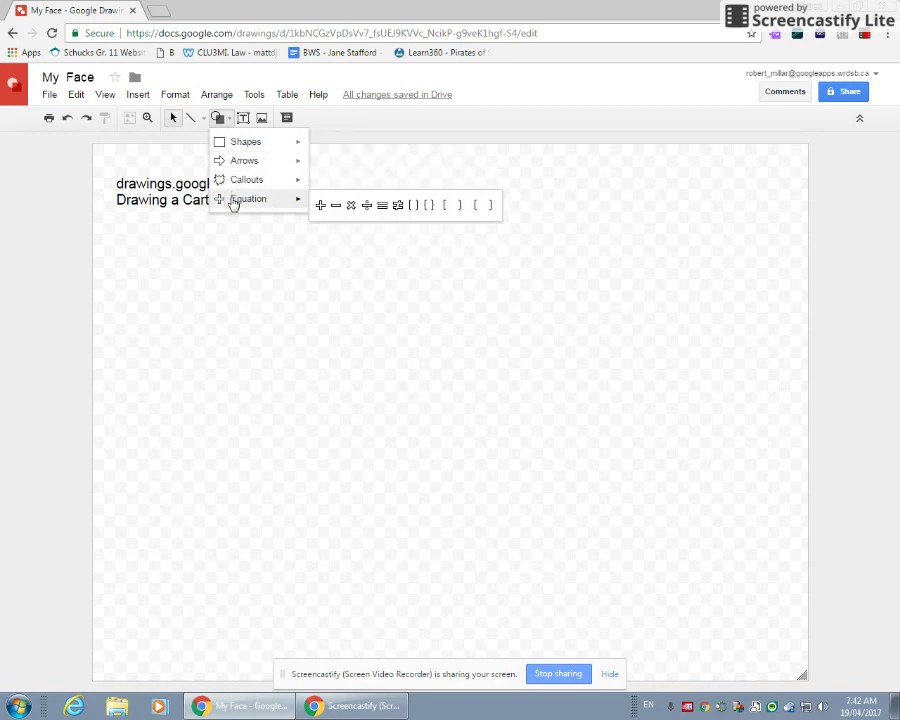
mouse_move(240, 142)
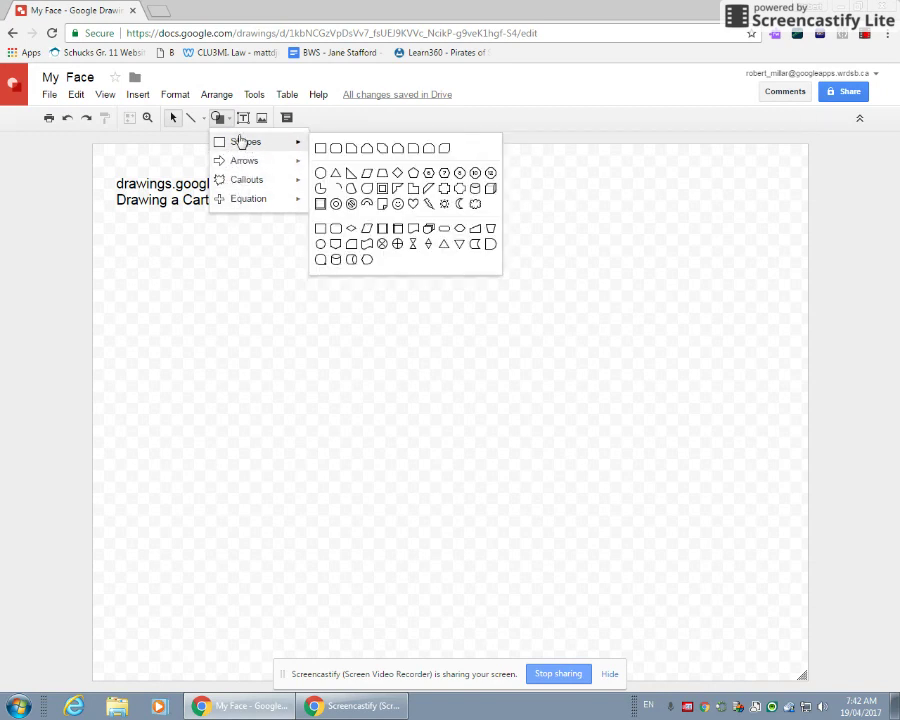
left_click(321, 178)
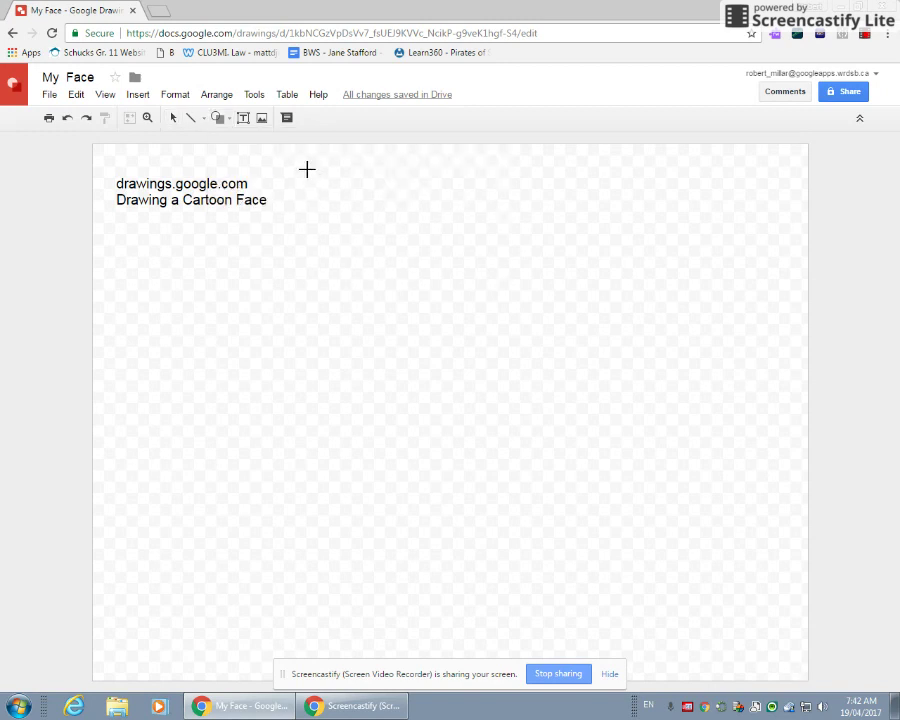
mouse_move(301, 168)
left_mouse_down()
mouse_move(515, 538)
mouse_move(587, 627)
mouse_move(606, 637)
left_mouse_up()
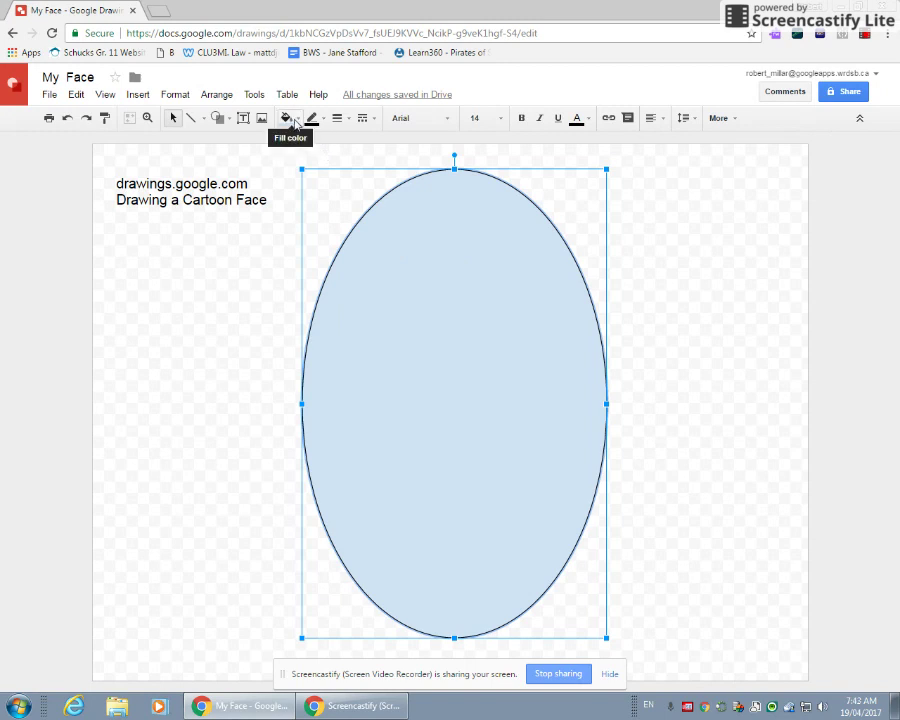
Fill the head oval with light orange 3 for a skin tone.
left_click(292, 118)
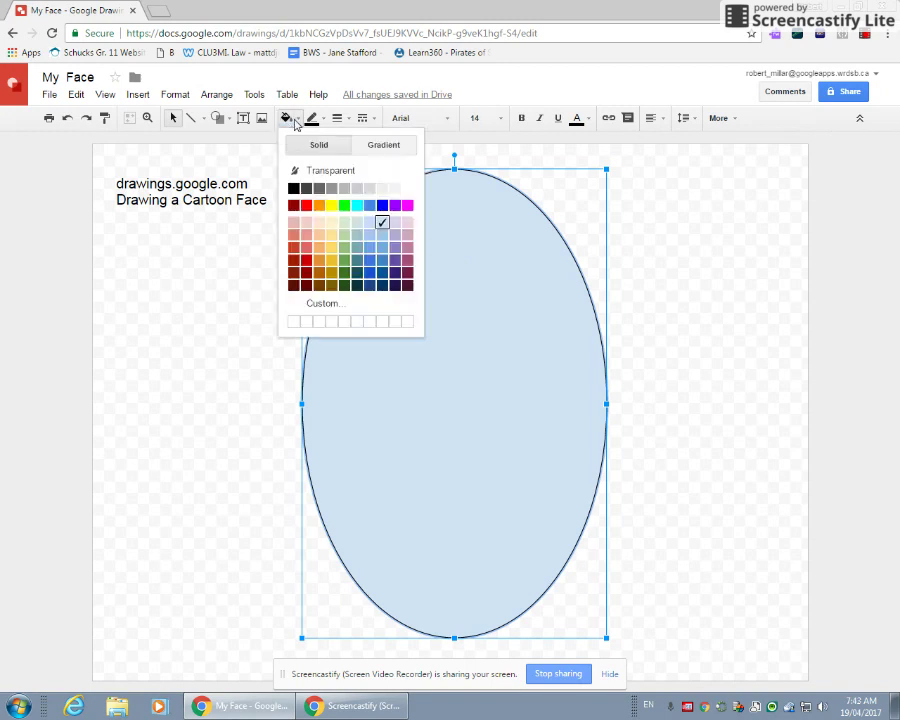
left_click(319, 224)
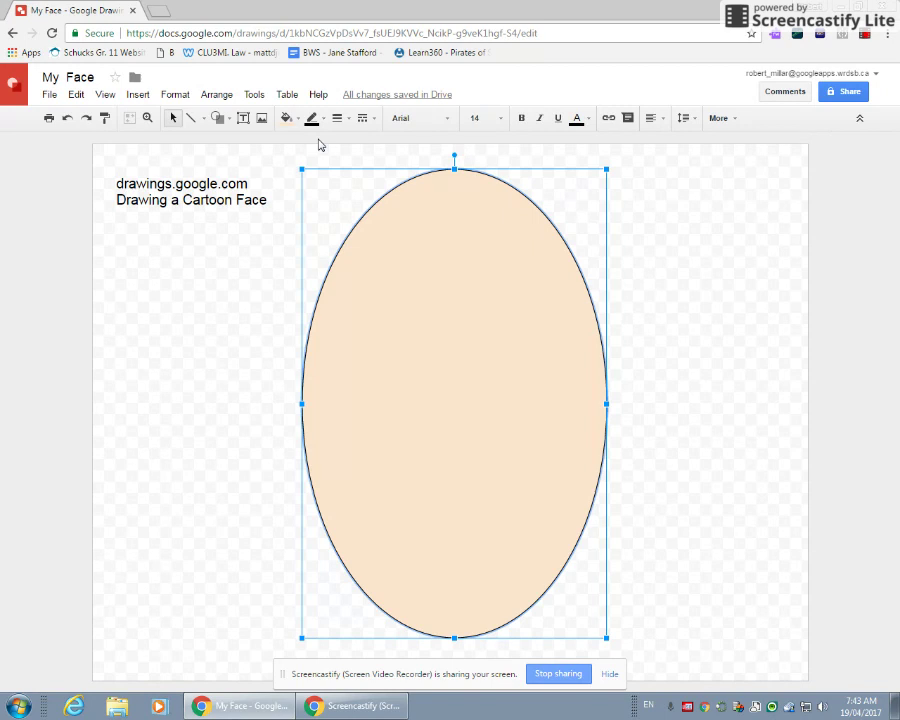
Draw a small white-filled oval eye in the head's upper left.
left_click(227, 118)
mouse_move(243, 141)
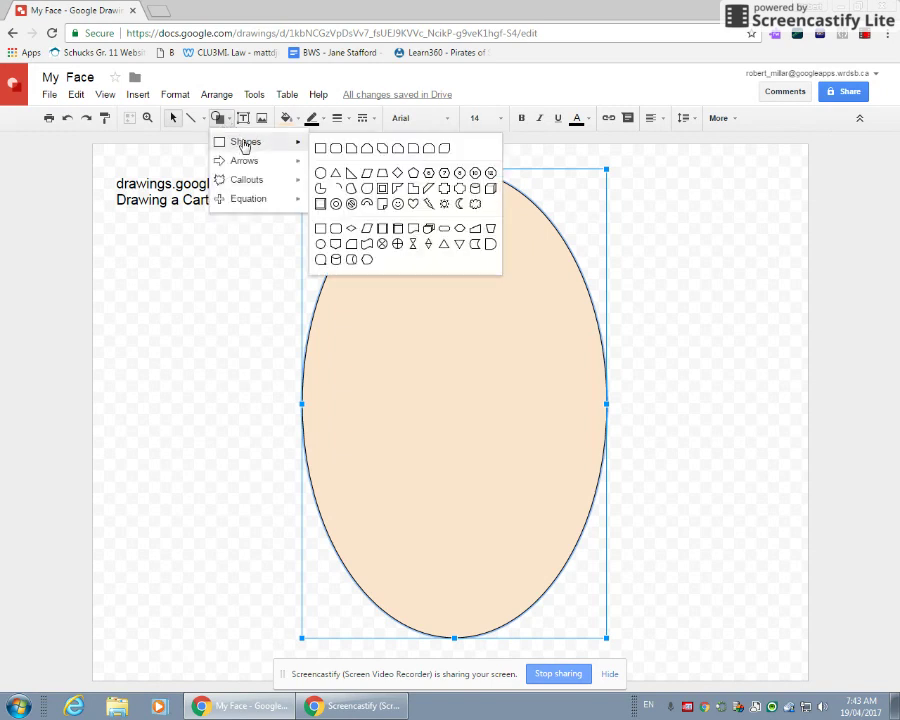
left_click(321, 173)
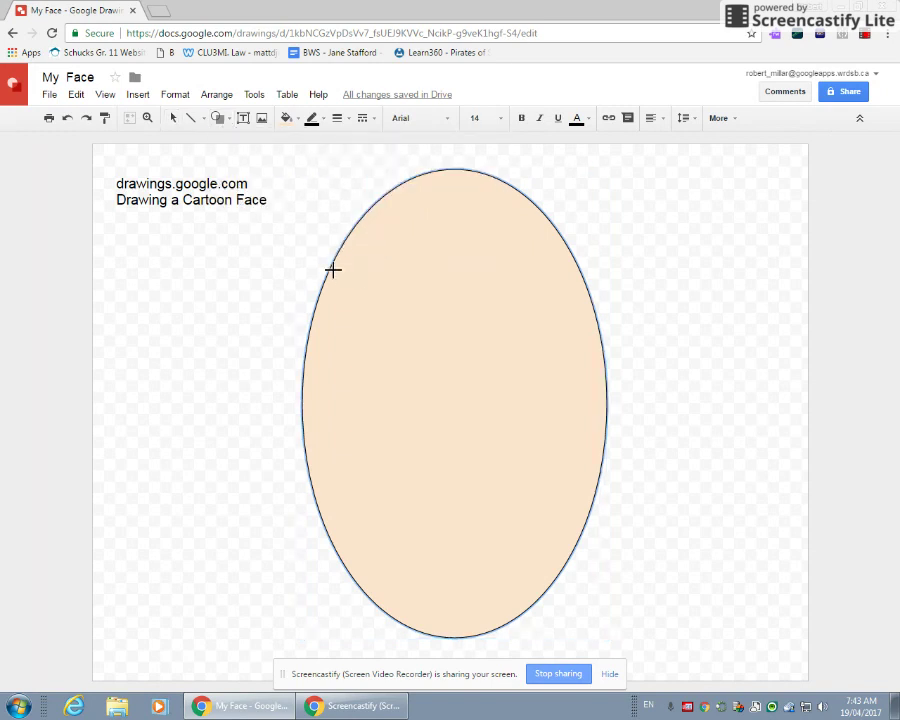
mouse_move(333, 270)
left_mouse_down()
mouse_move(429, 334)
mouse_move(432, 327)
left_mouse_up()
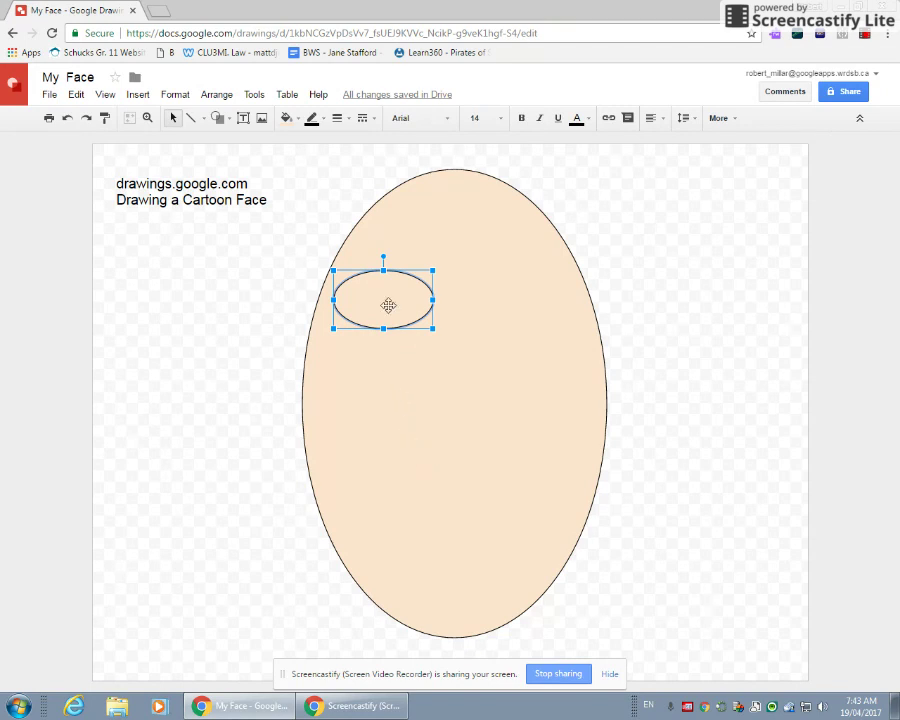
left_click(287, 118)
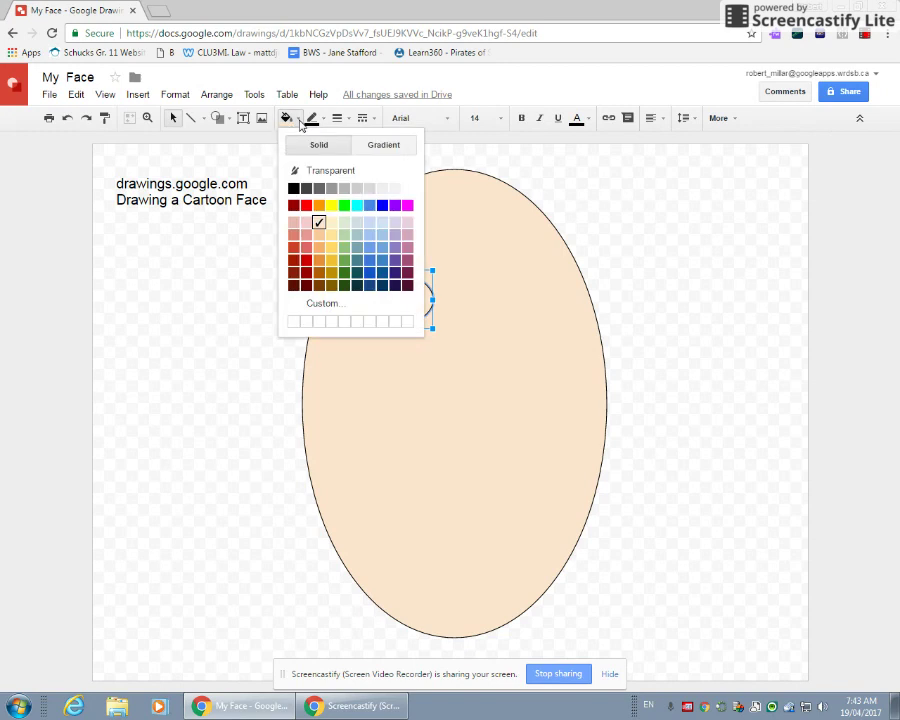
left_click(407, 195)
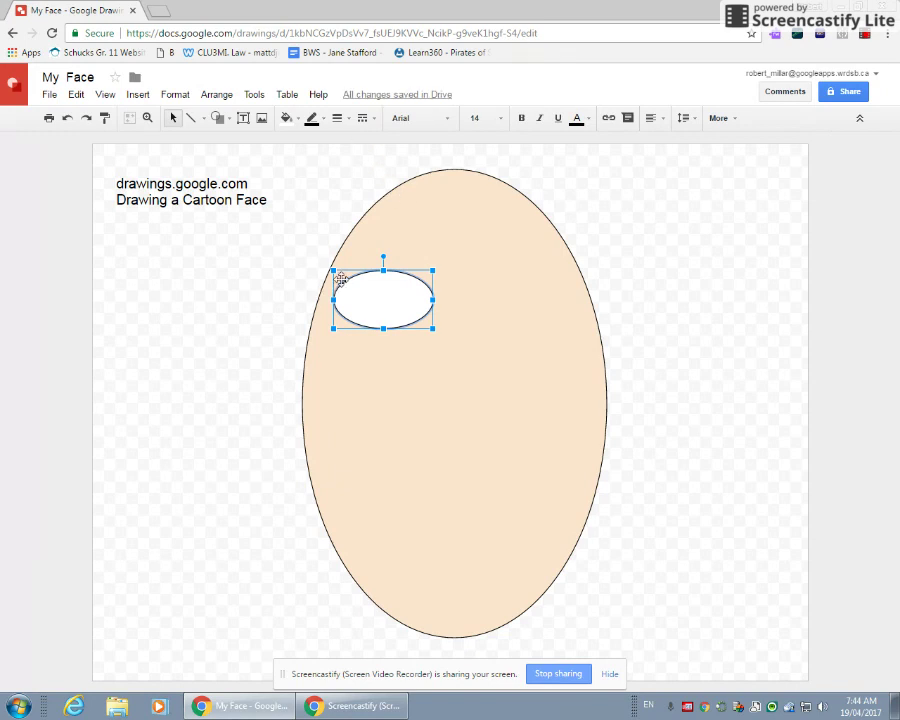
Draw a dark brown iris oval inside the white eye.
left_click(218, 119)
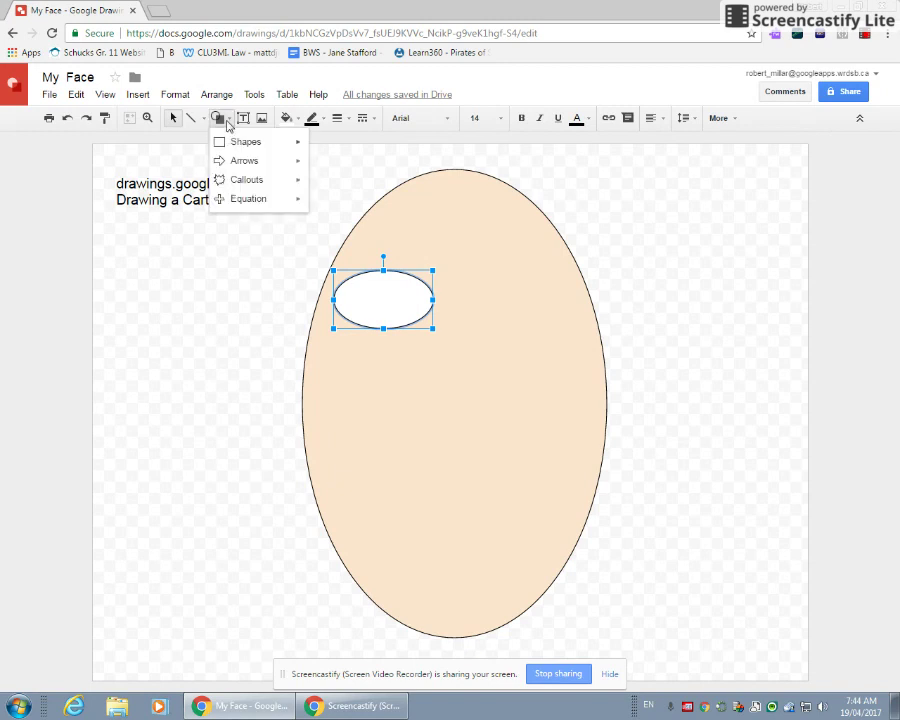
mouse_move(243, 143)
left_click(321, 174)
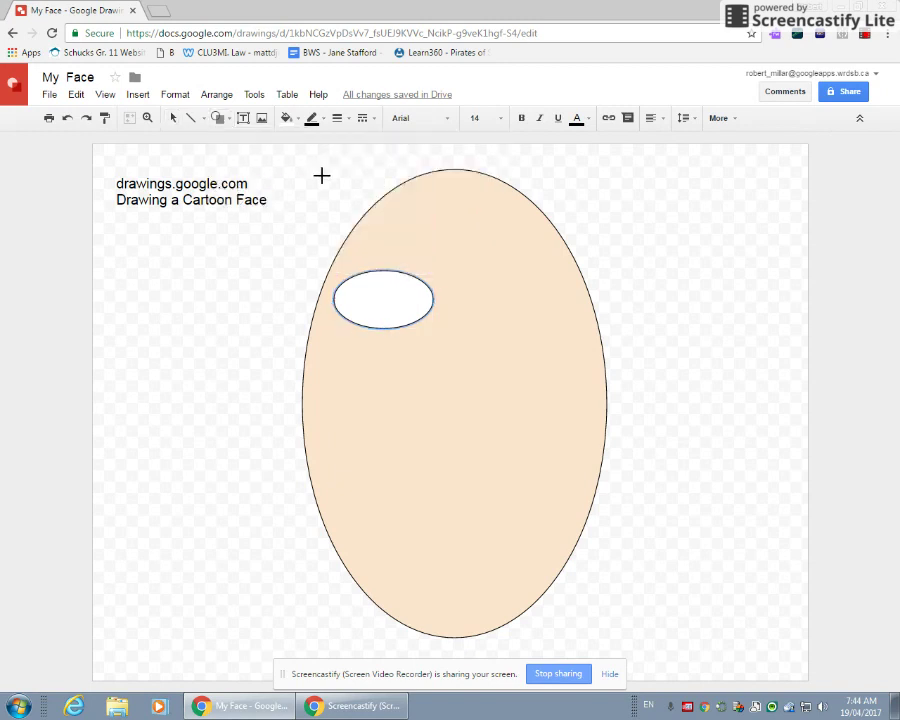
left_click_drag(359, 290, 406, 326)
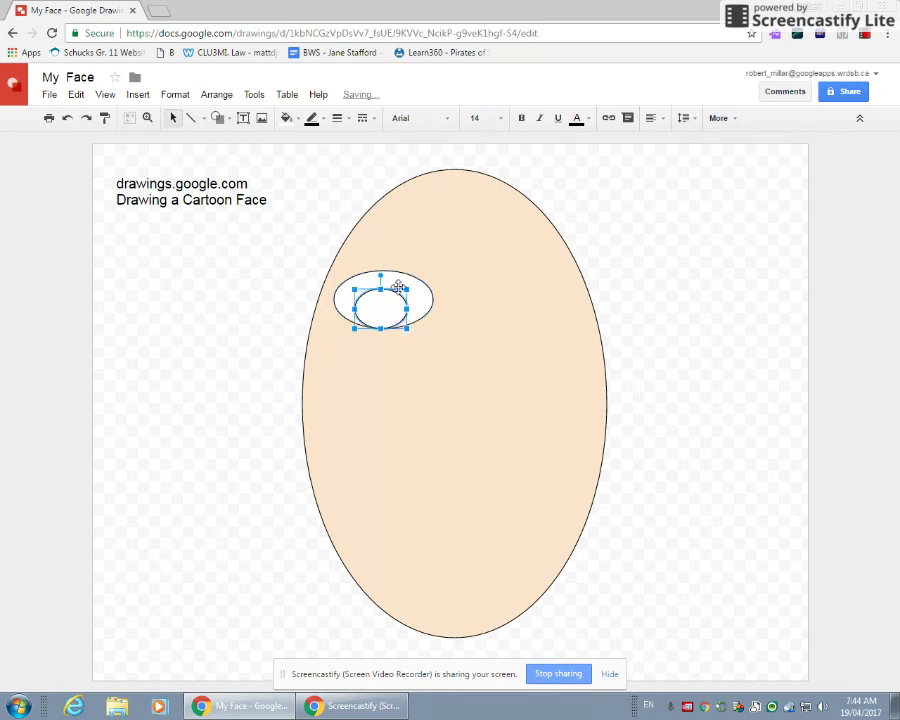
left_click(292, 118)
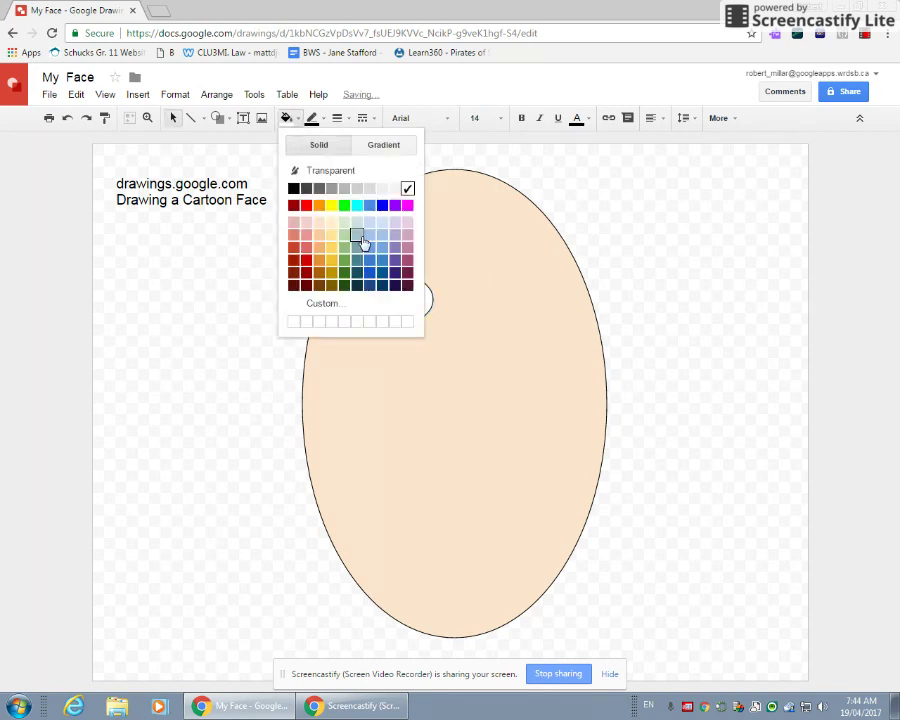
left_click(321, 285)
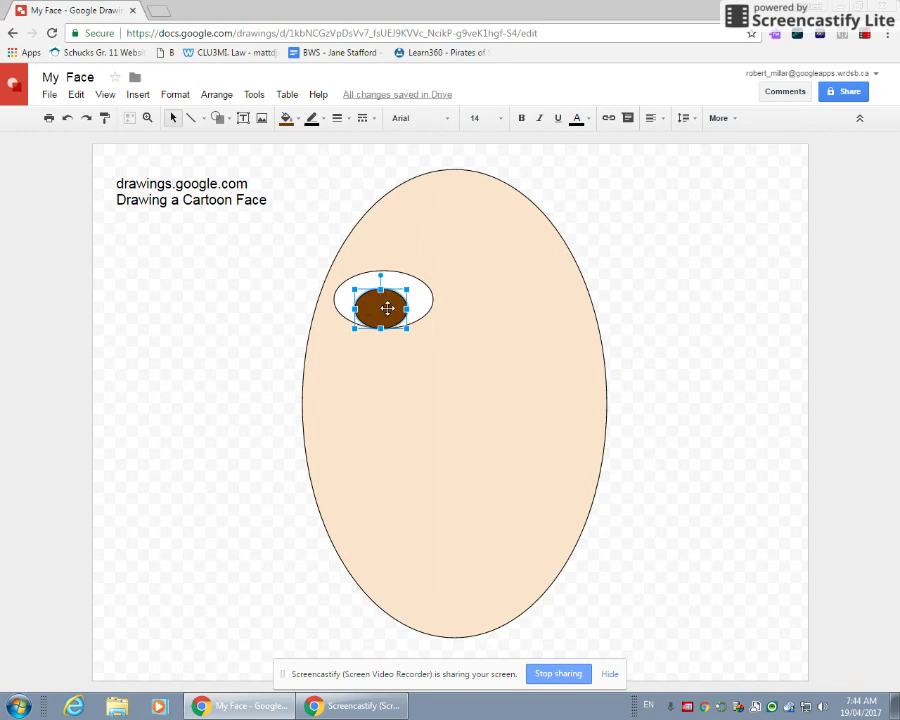
Draw a tiny black pupil oval just below the eye.
left_click(228, 124)
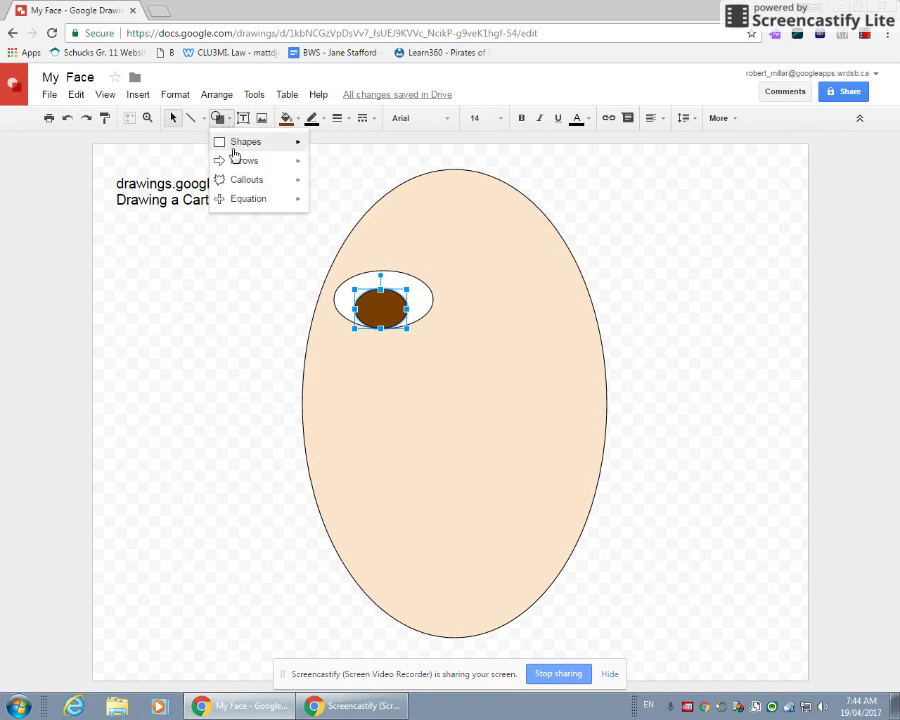
mouse_move(233, 148)
left_click(320, 173)
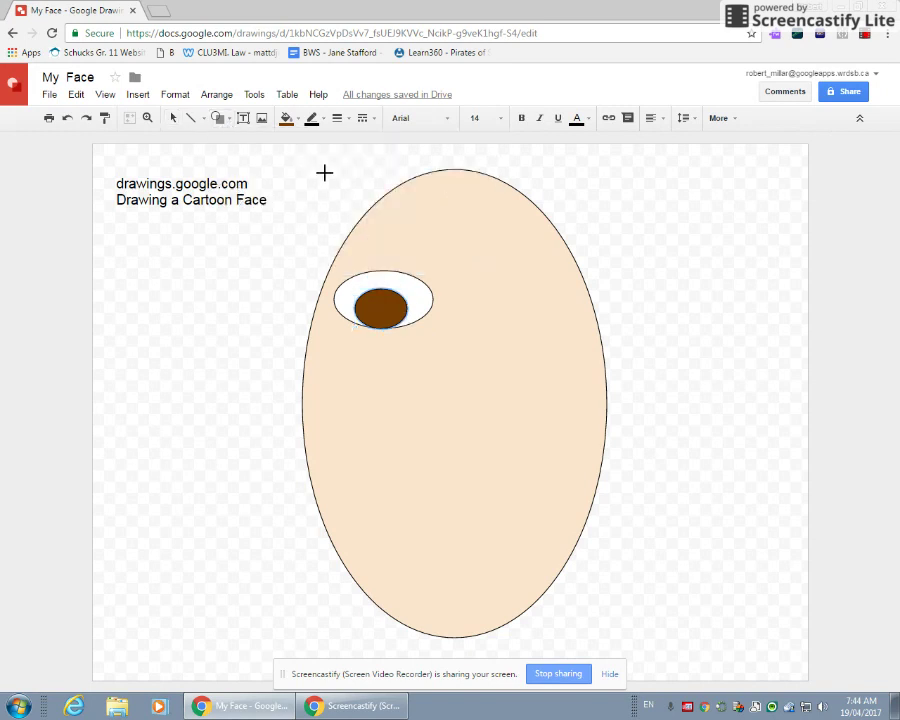
left_click_drag(369, 347, 386, 364)
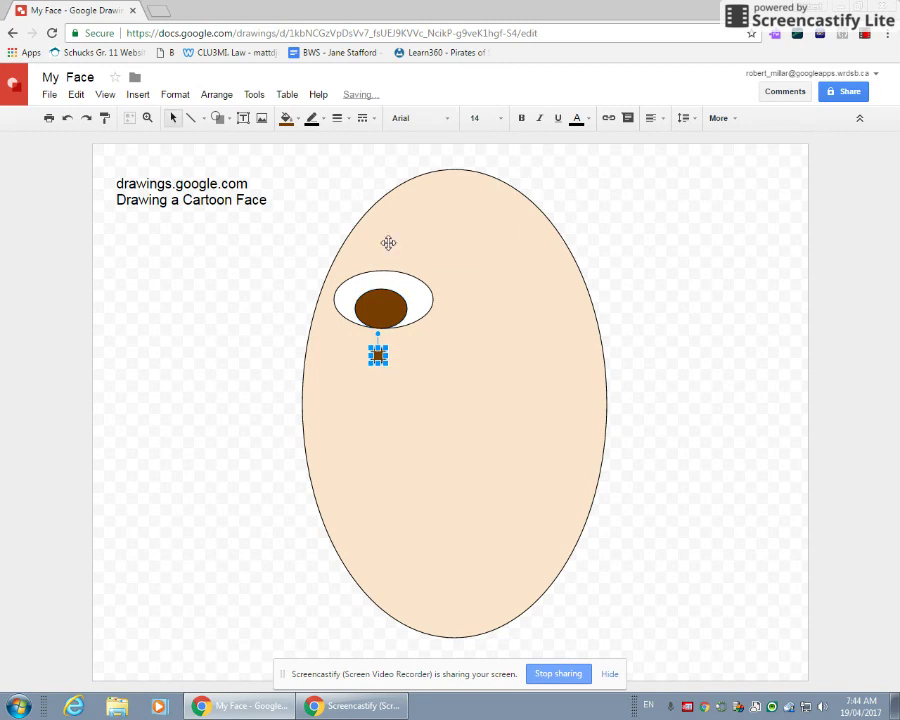
left_click(288, 118)
left_click(303, 172)
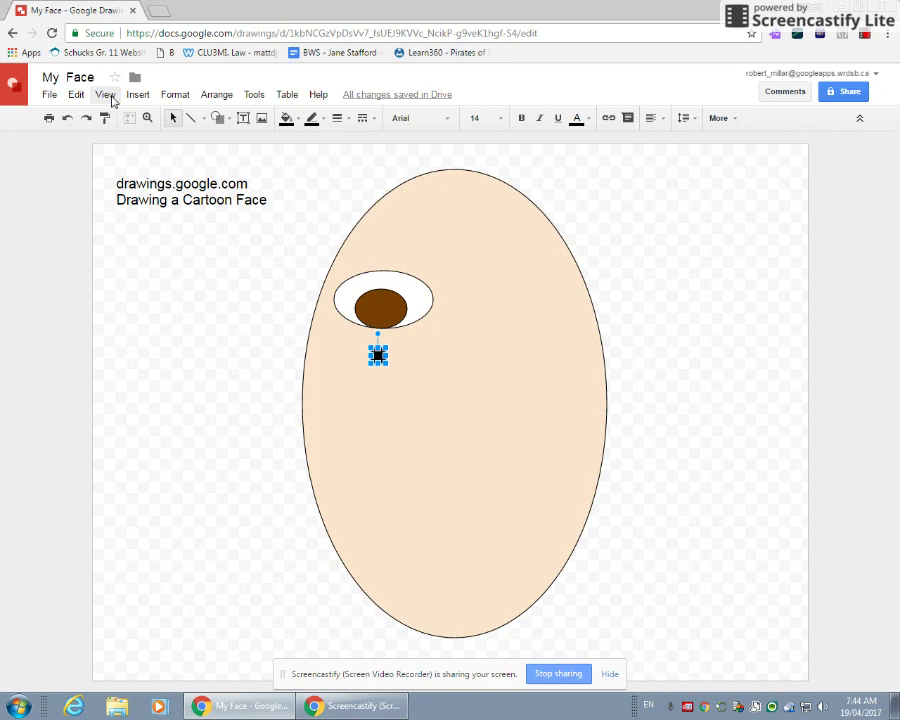
left_click(106, 96)
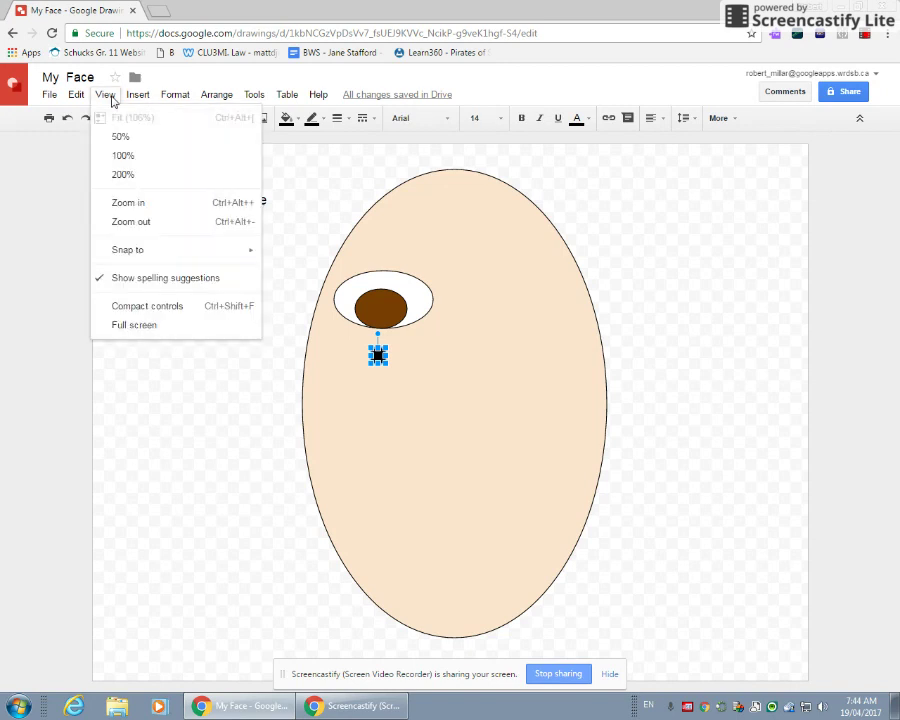
Zoom in, centre the black pupil in the iris, and shift the white eye oval right.
left_click(152, 209)
left_click_drag(307, 301, 348, 193)
left_click(313, 205)
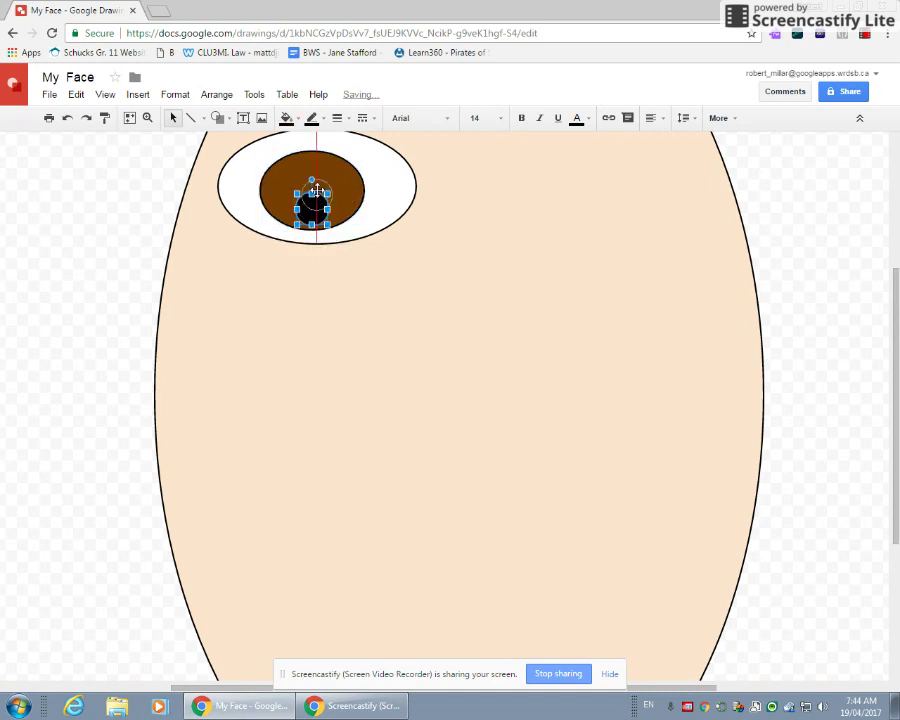
scroll(352, 295, "up", 1)
scroll(352, 295, "up", 4)
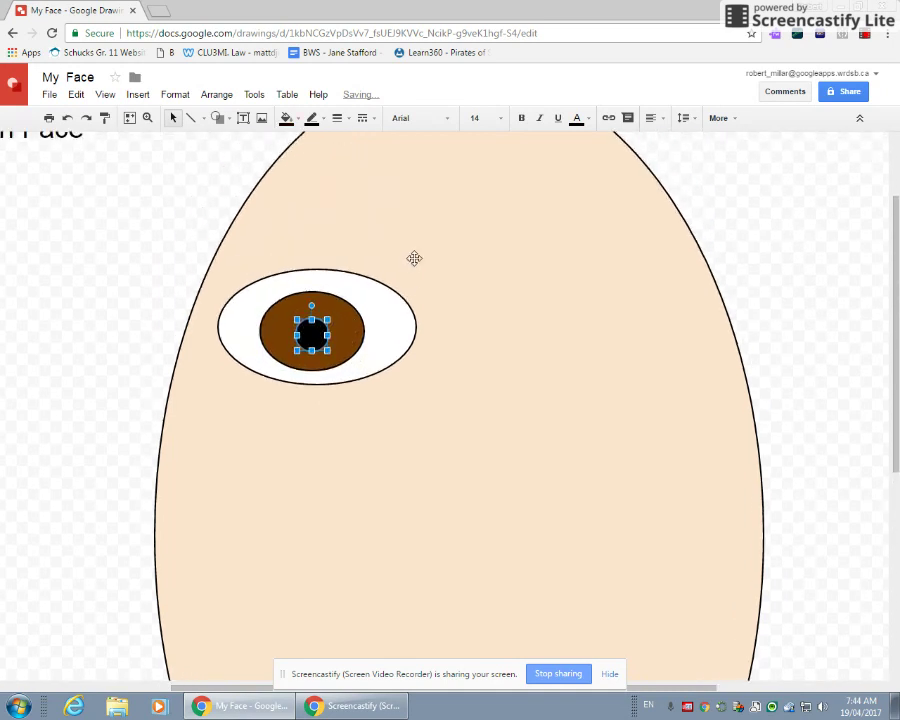
left_click(421, 287)
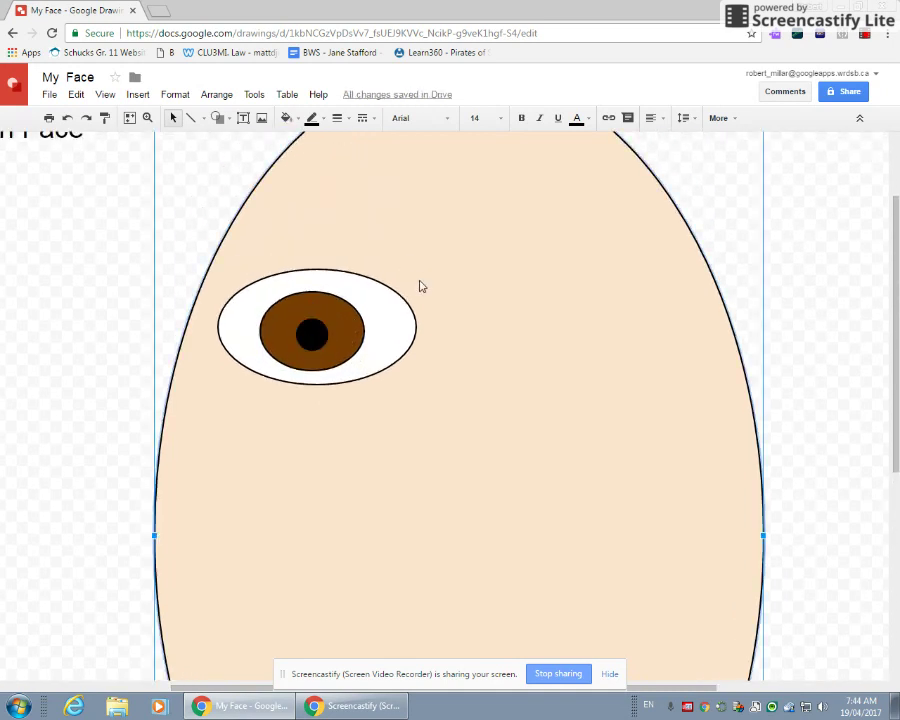
left_click(366, 297)
left_click_drag(366, 297, 542, 297)
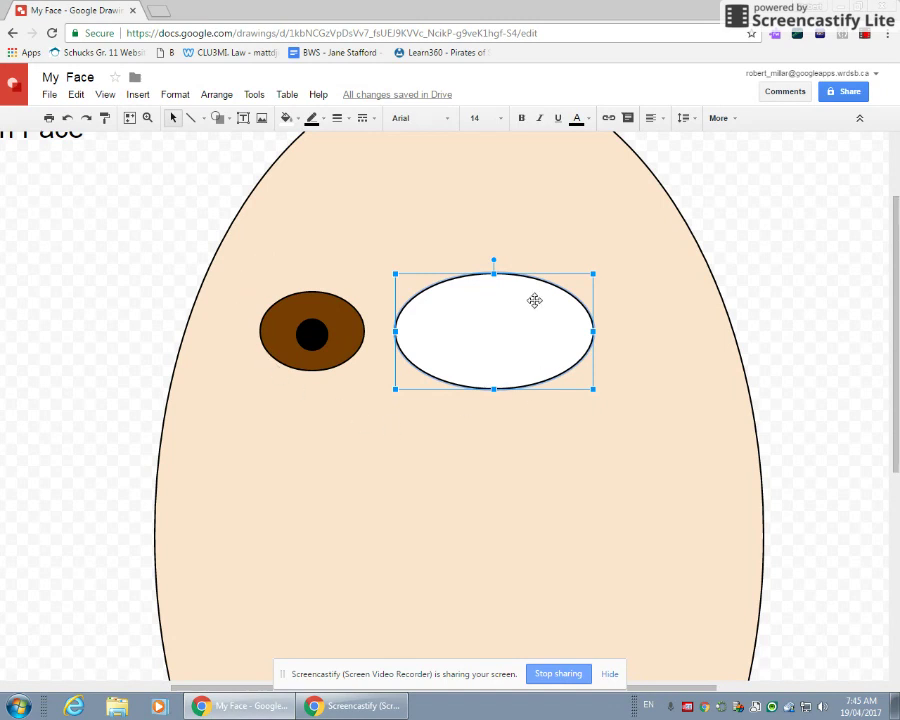
Undo the white oval move, then select the pupil, iris and white eye oval together.
key("ctrl+z")
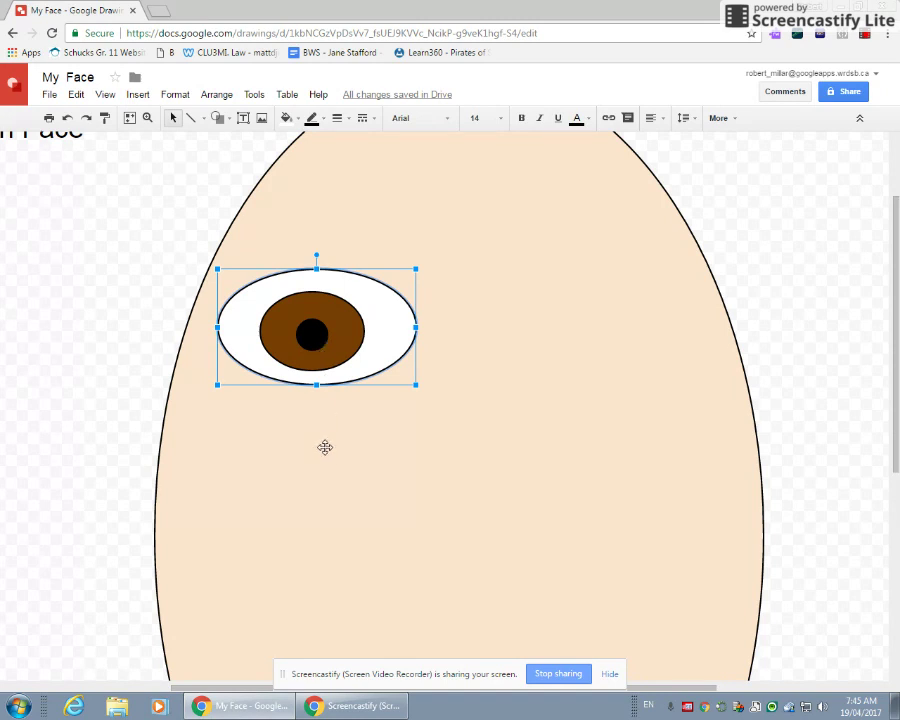
left_click(366, 390)
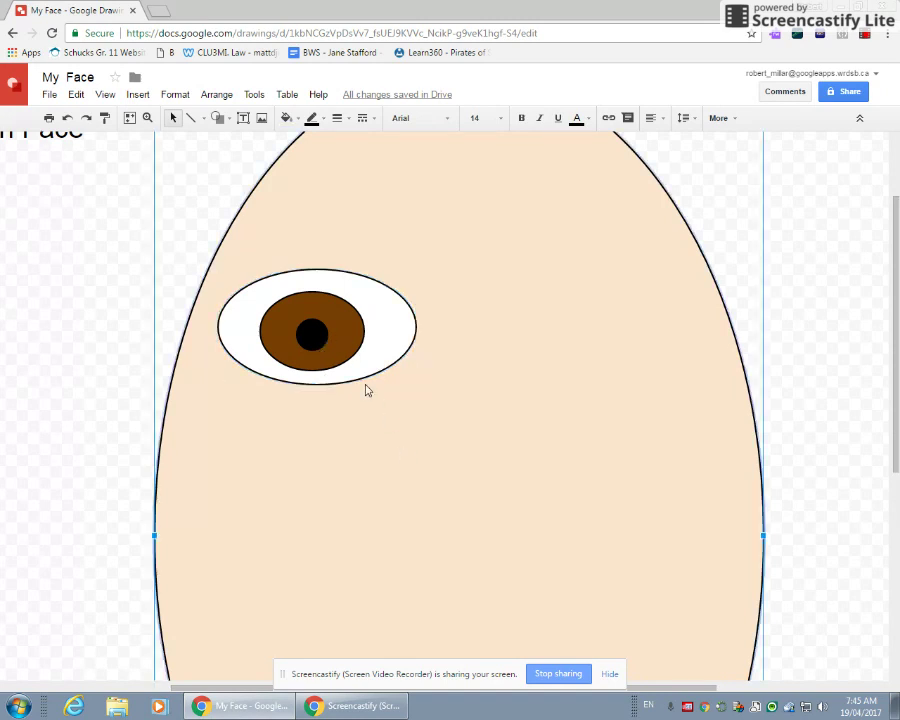
left_click(311, 333)
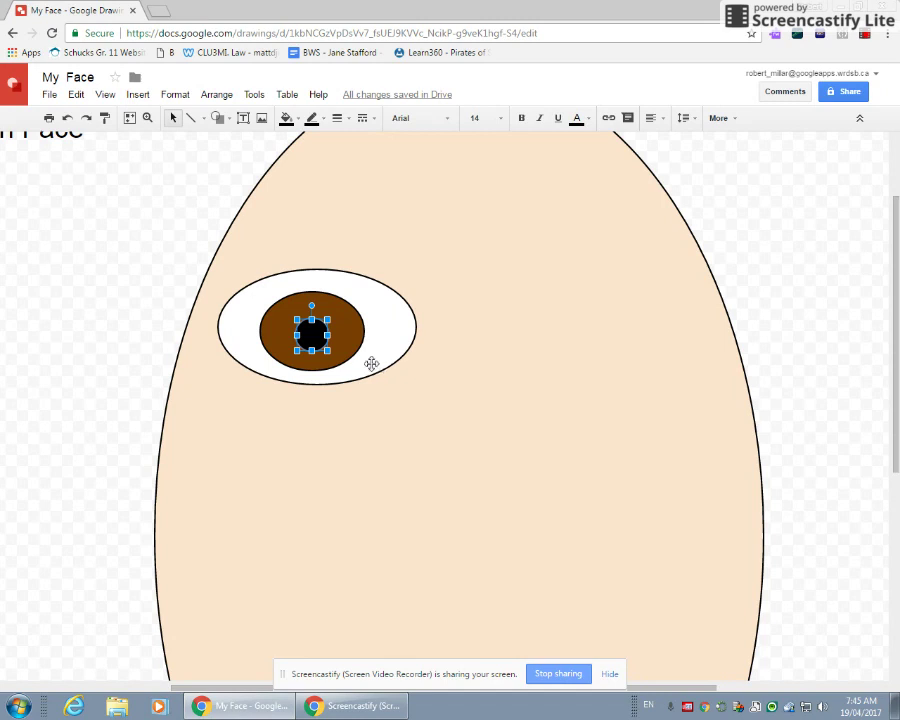
left_click(355, 341)
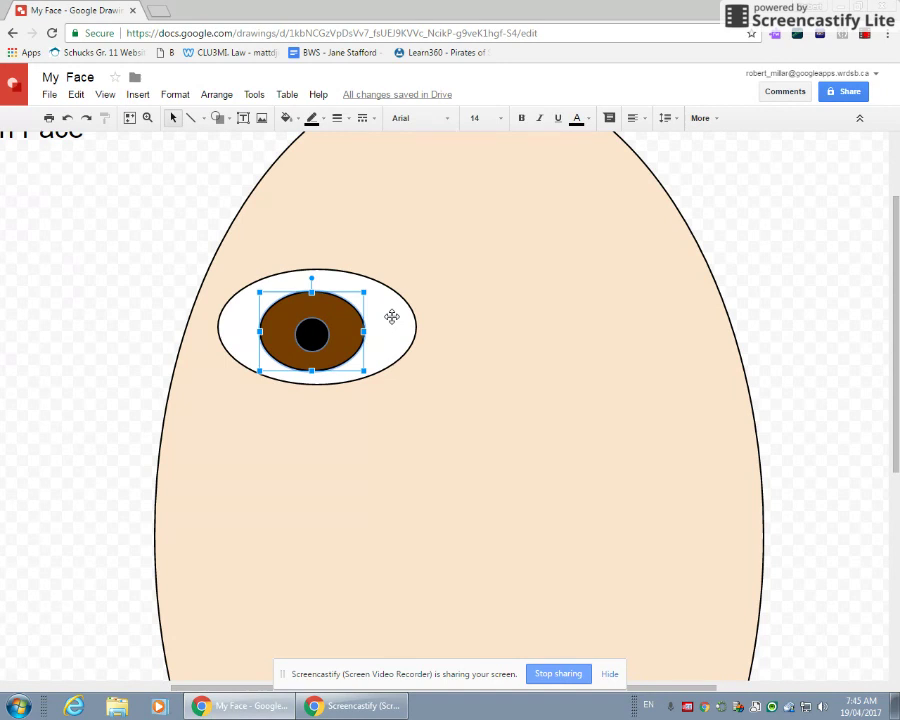
left_click(388, 318)
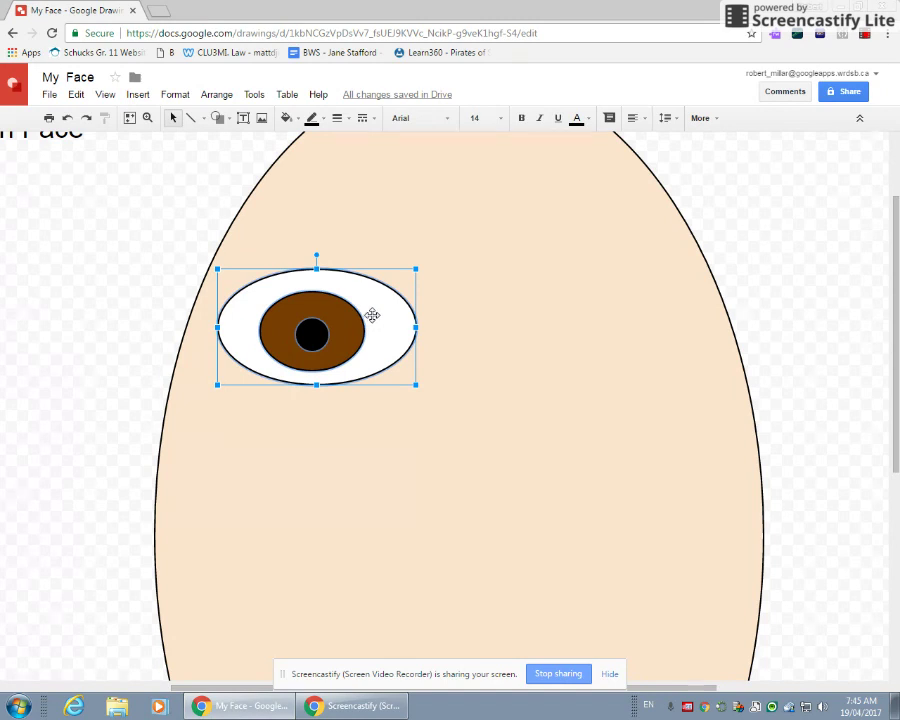
Group the three eye parts, then reposition the group and shrink it slightly.
right_click(372, 315)
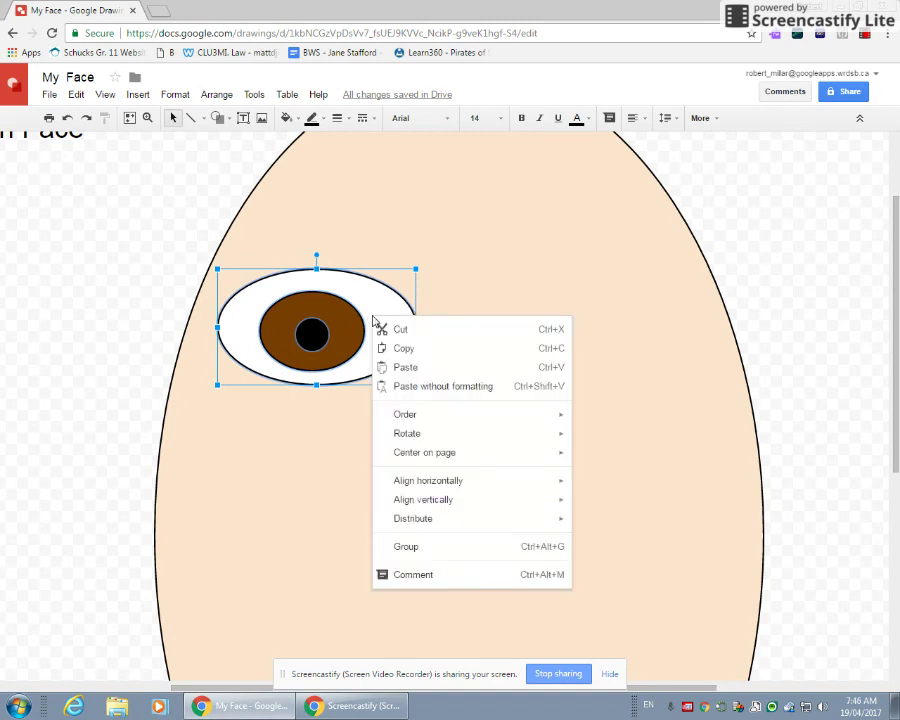
left_click(450, 550)
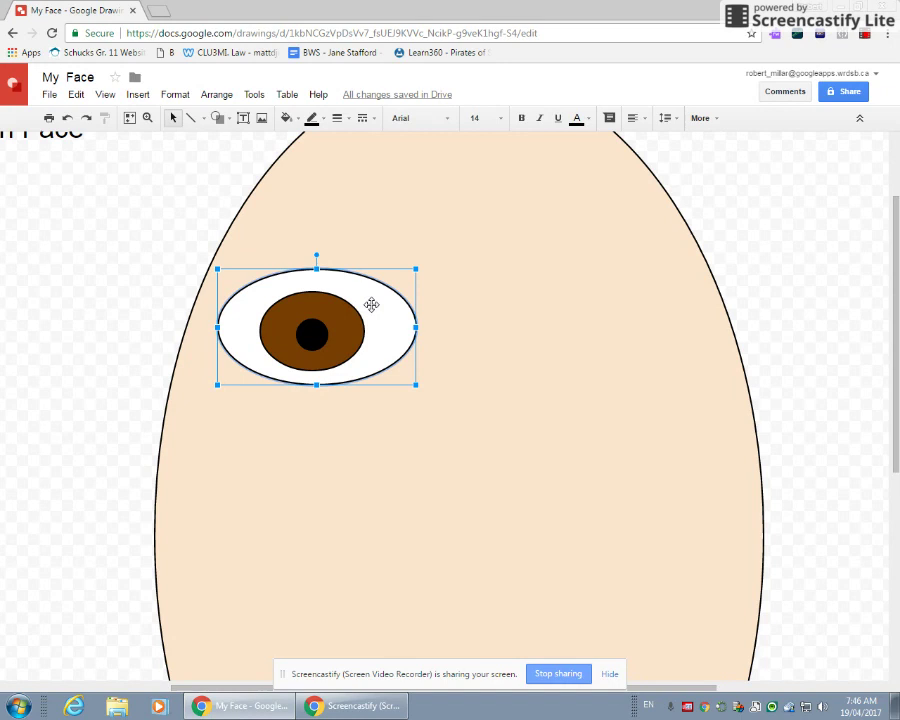
left_click_drag(371, 304, 384, 327)
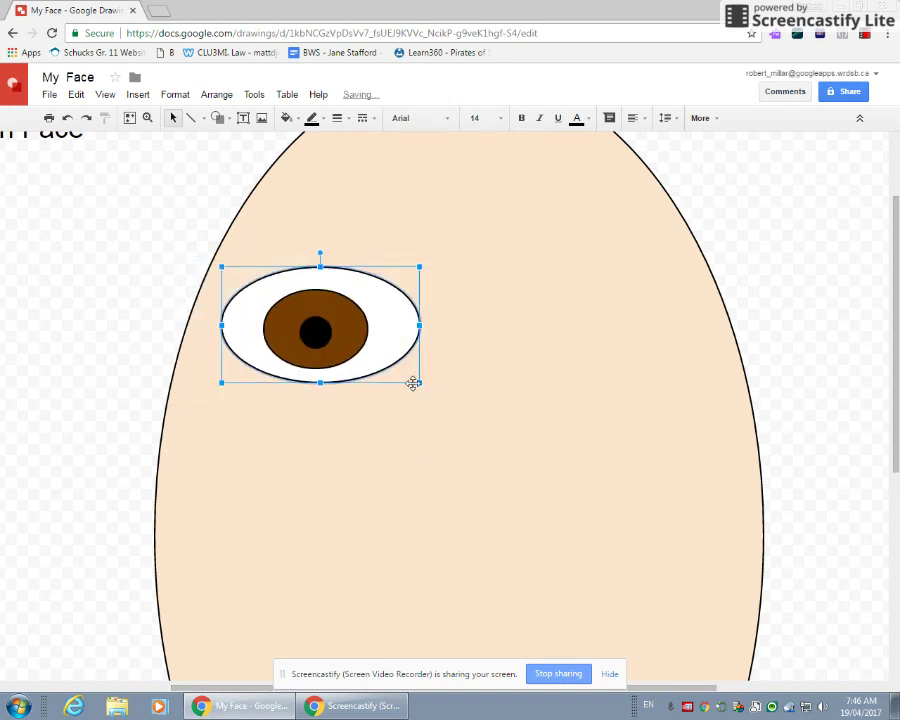
left_click_drag(419, 382, 403, 358)
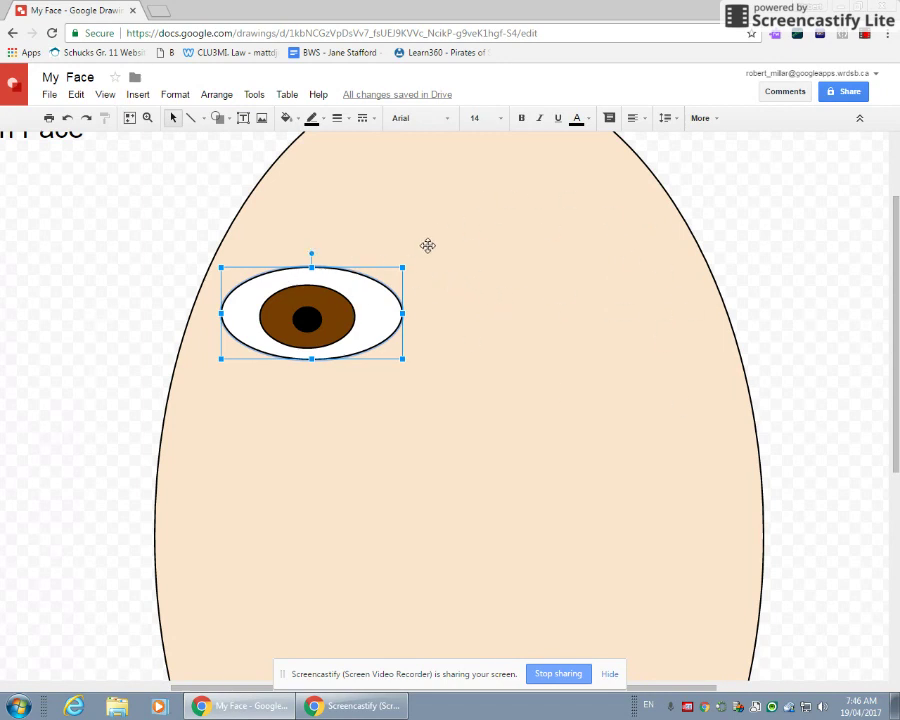
right_click(371, 301)
Copy the eye group, paste it onto the face, and move the copy to the right side.
left_click(412, 333)
right_click(560, 306)
left_click(610, 360)
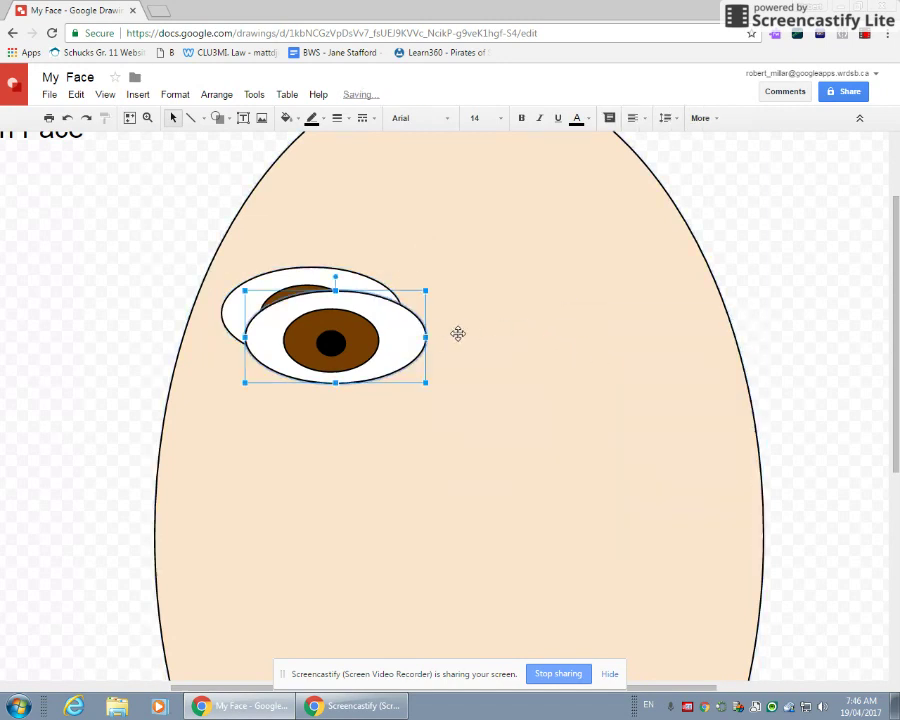
left_click_drag(388, 338, 628, 313)
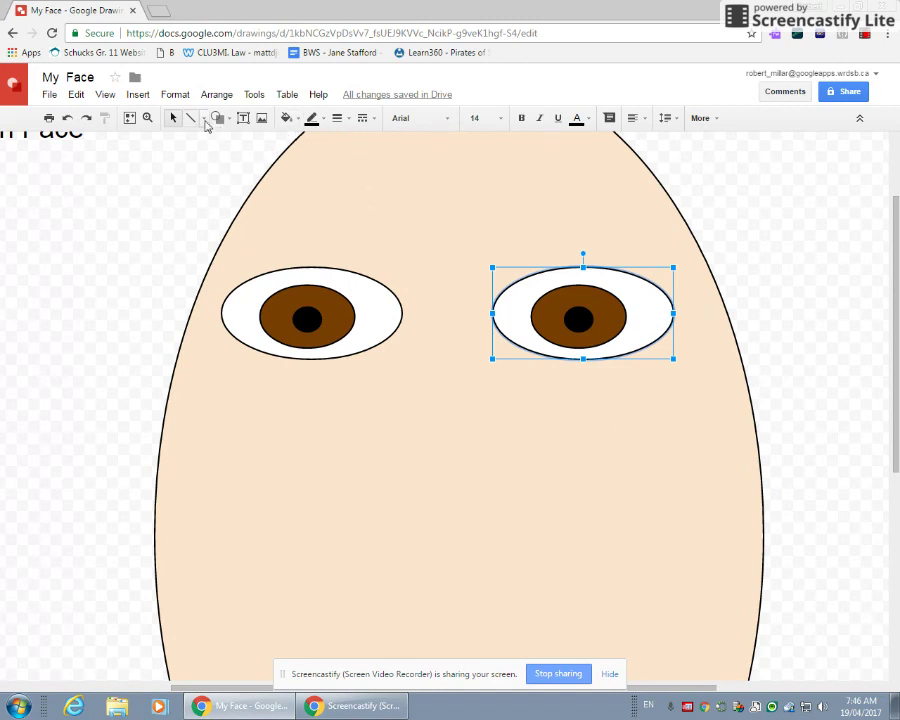
Draw a freehand scribble nose hooking down from between the eyes.
left_click(205, 120)
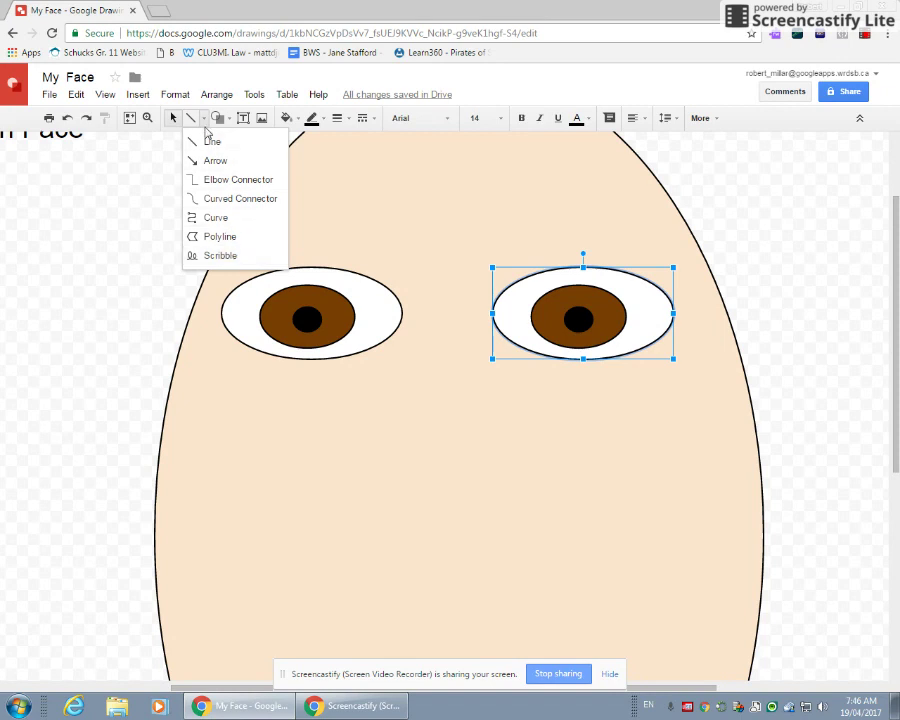
left_click(213, 258)
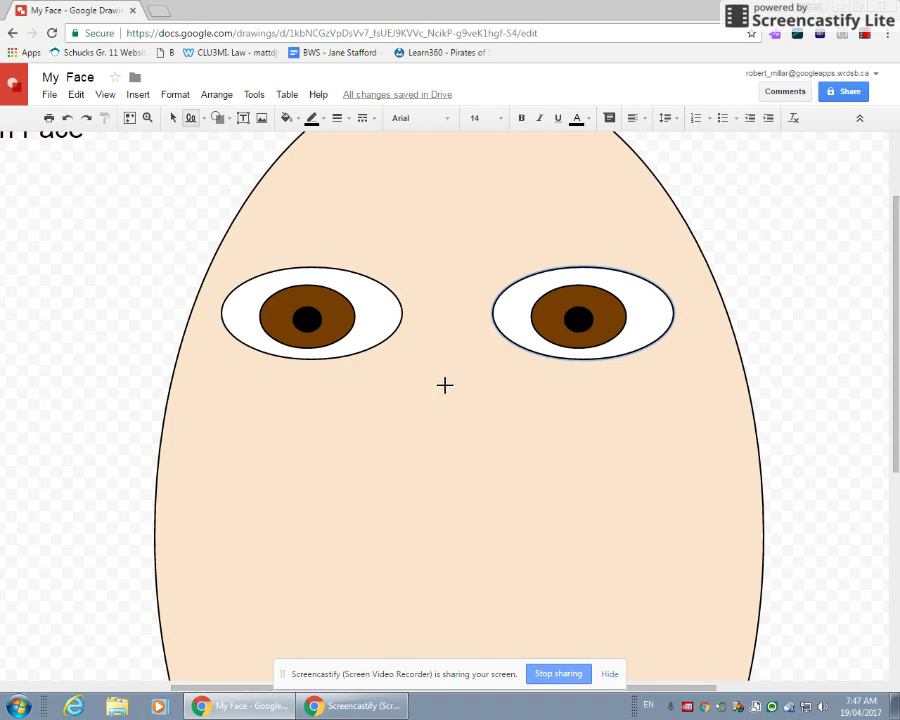
mouse_move(445, 380)
left_mouse_down()
mouse_move(445, 480)
mouse_move(403, 468)
mouse_move(373, 479)
mouse_move(363, 508)
mouse_move(368, 543)
mouse_move(386, 565)
mouse_move(457, 575)
left_mouse_up()
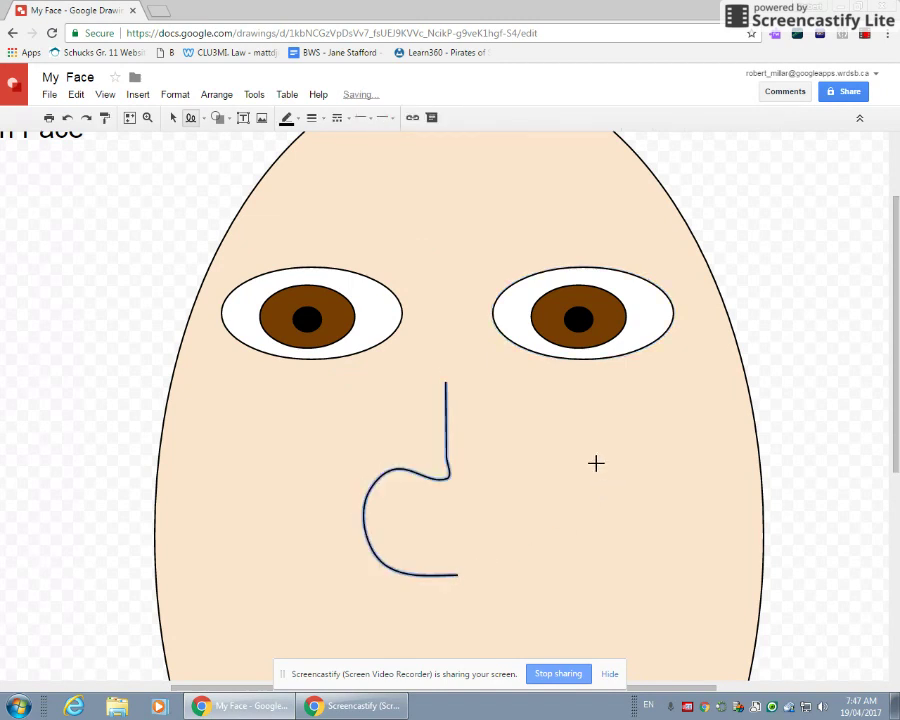
left_click(105, 94)
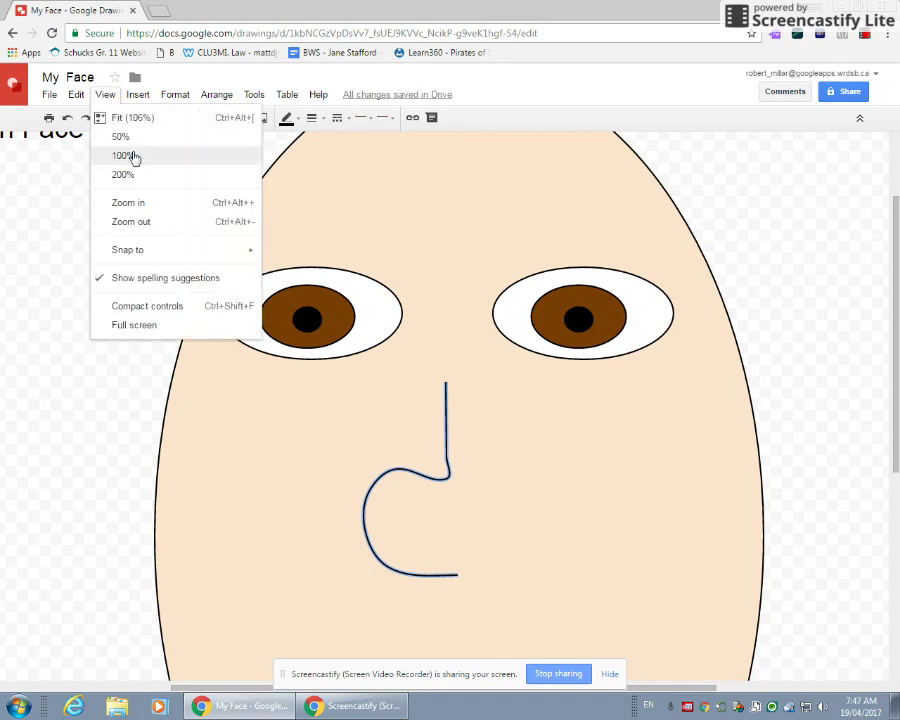
Zoom out to bring the whole face and page title into view.
left_click(160, 223)
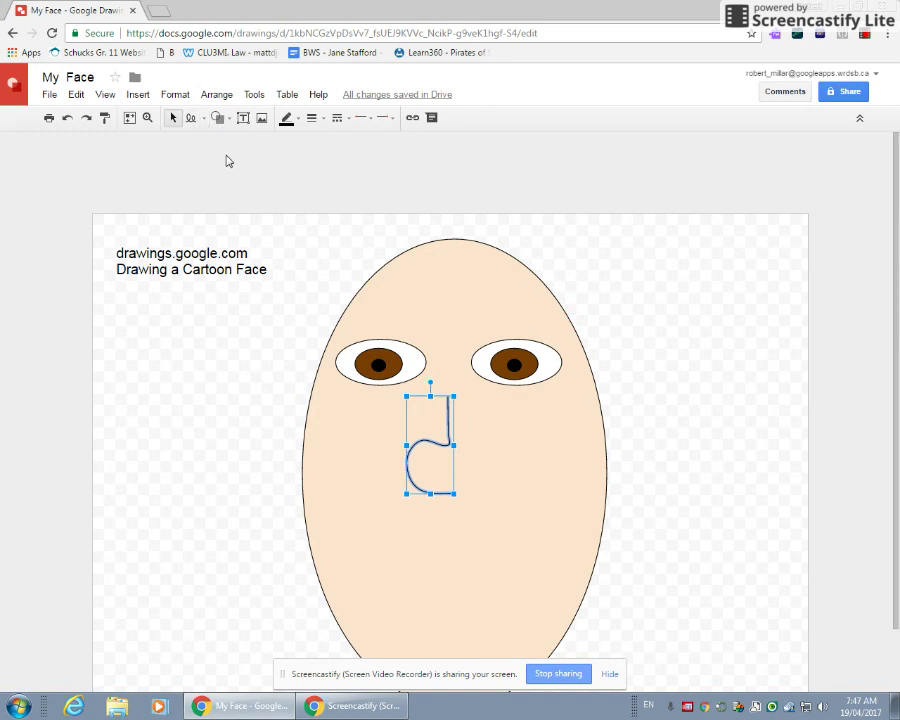
Draw a moon shape, rotate it to lie horizontally, and place it at the mouth.
left_click(218, 118)
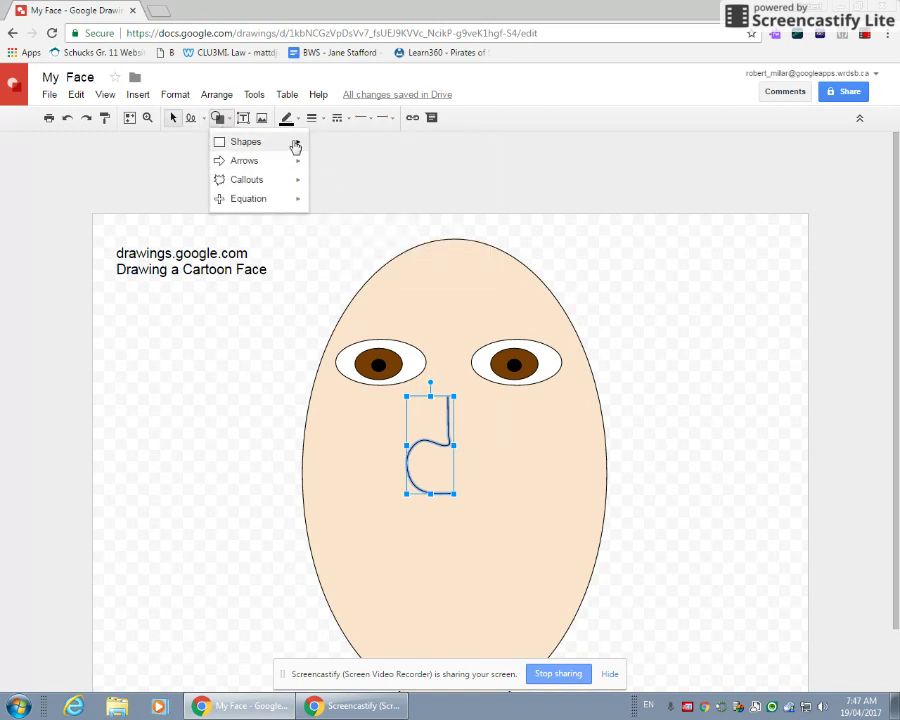
mouse_move(296, 147)
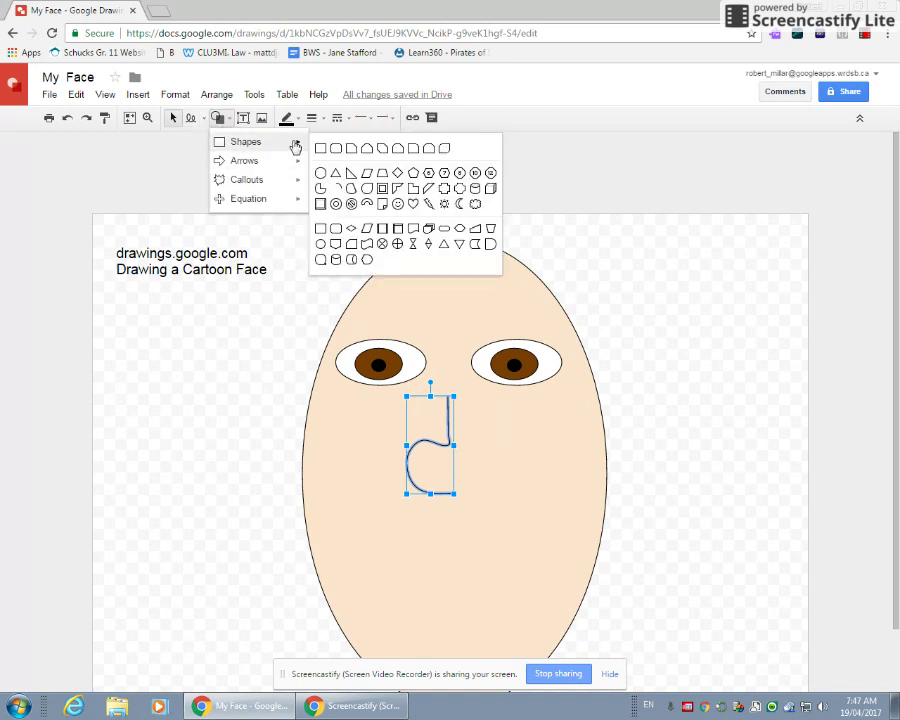
left_click(460, 207)
mouse_move(622, 305)
left_mouse_down()
mouse_move(639, 456)
mouse_move(680, 526)
left_mouse_up()
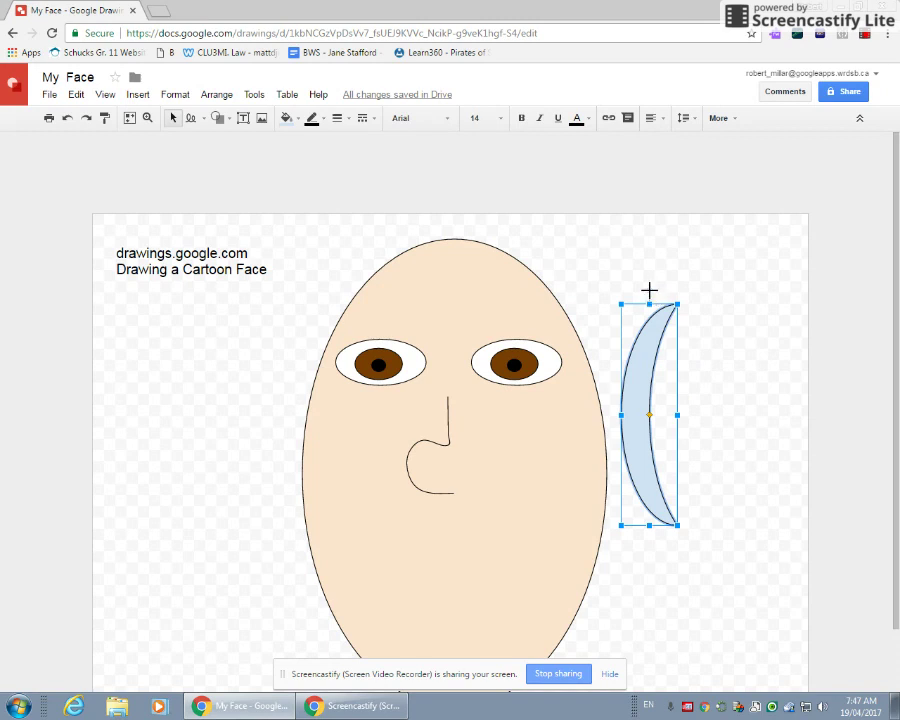
left_click_drag(648, 289, 547, 418)
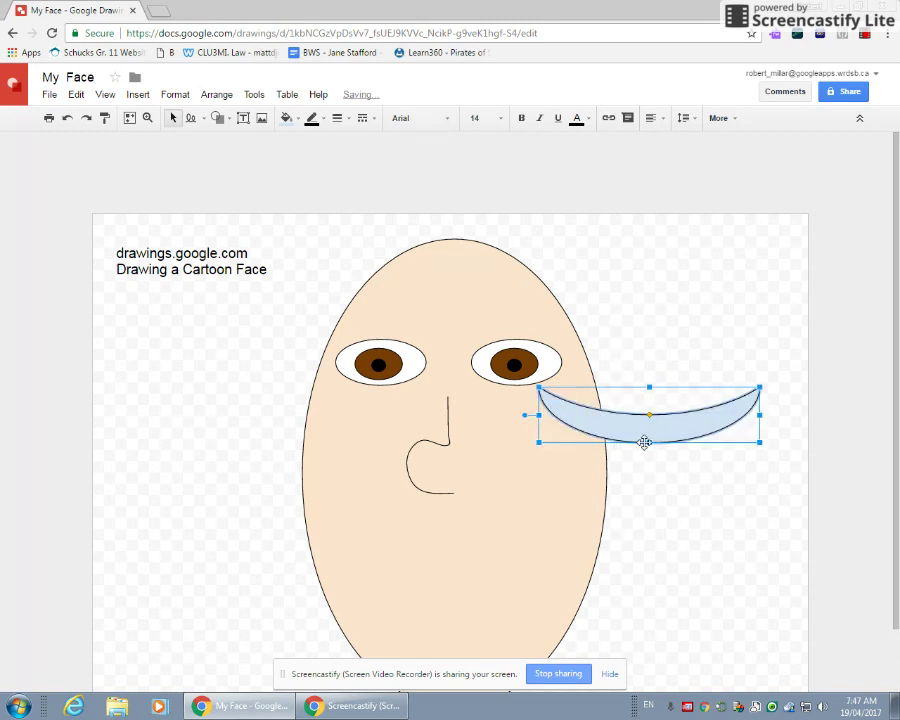
left_click_drag(643, 442, 462, 621)
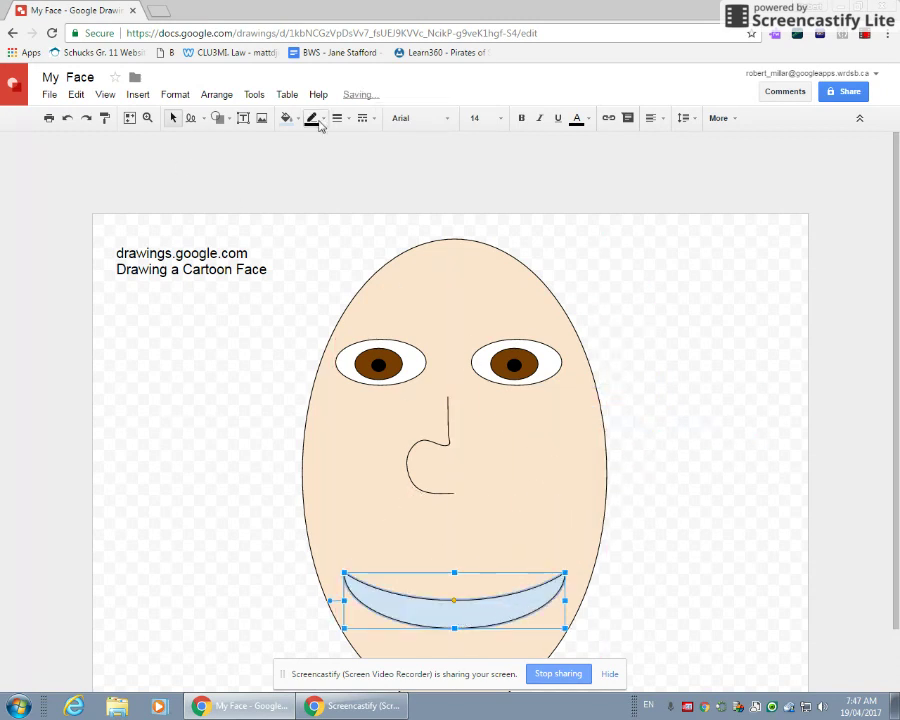
Fill the moon-shaped smile white.
left_click(287, 118)
left_click(406, 190)
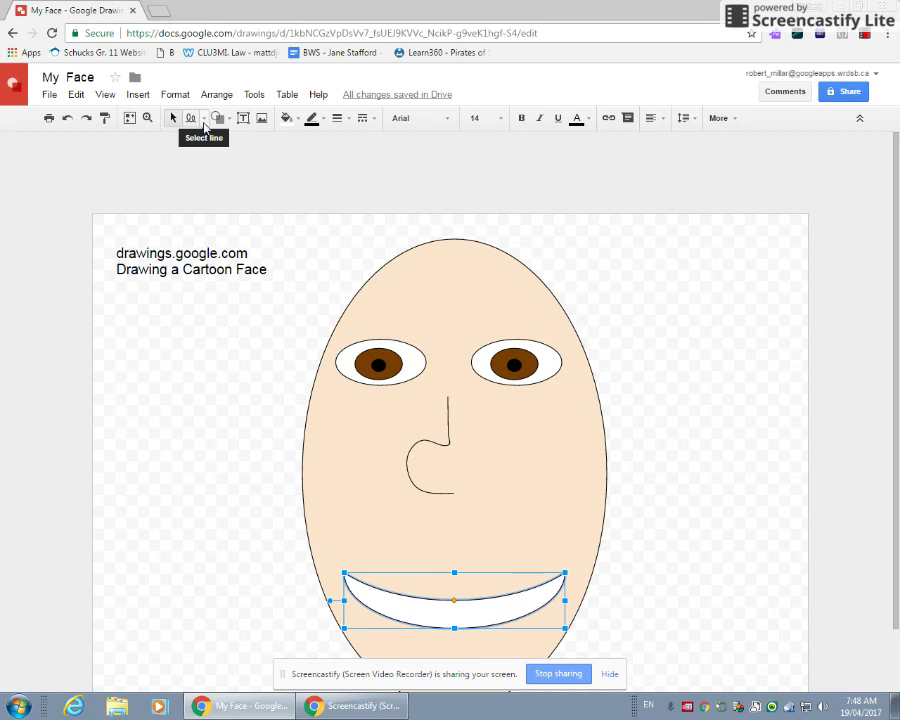
left_click(204, 120)
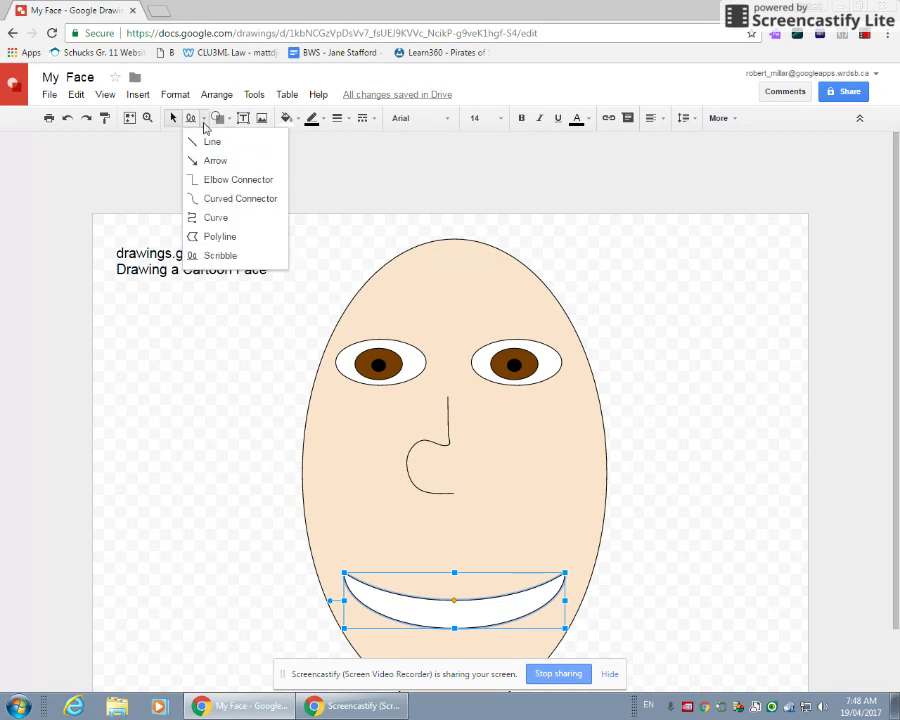
Outline a closed wavy hair shape over the top of the head with curves and fill it brown.
left_click(213, 218)
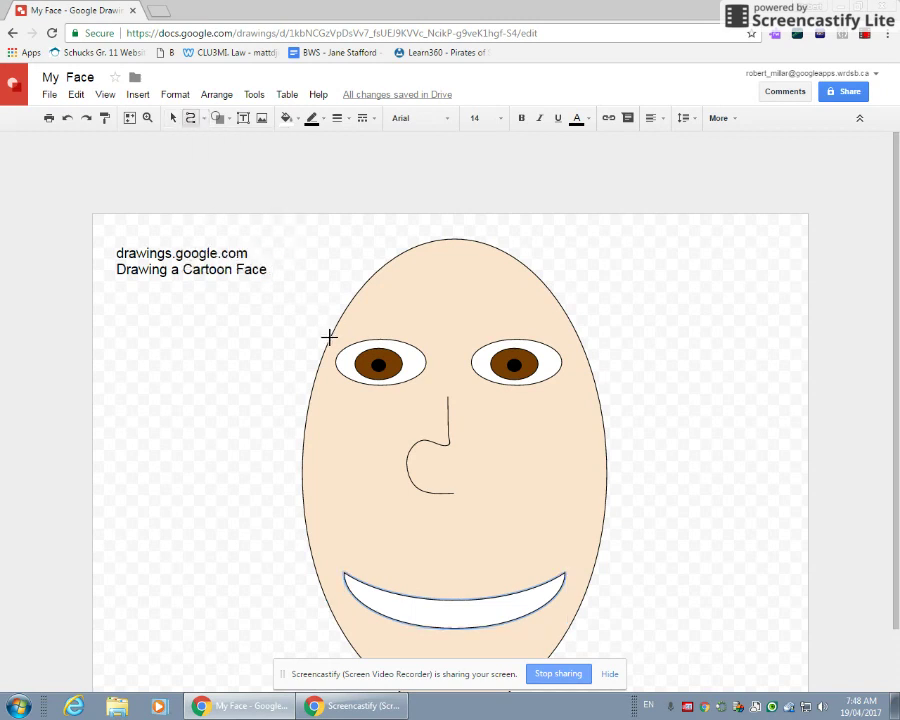
left_click(341, 309)
mouse_move(569, 326)
left_mouse_down()
mouse_move(532, 309)
mouse_move(490, 318)
mouse_move(459, 289)
mouse_move(406, 311)
mouse_move(397, 296)
mouse_move(375, 300)
mouse_move(329, 339)
left_mouse_up()
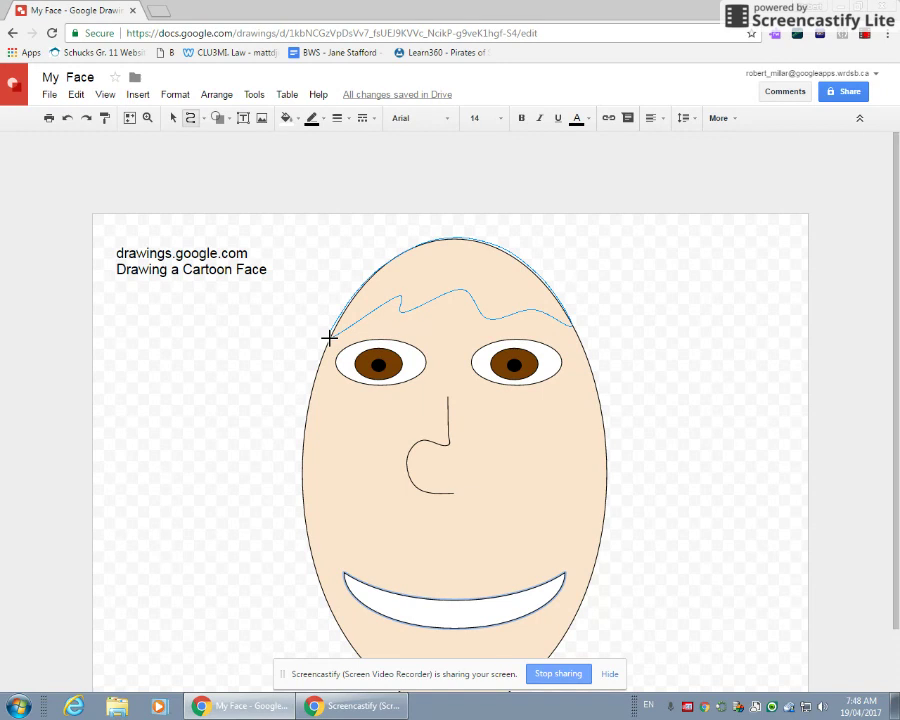
left_click_drag(329, 339, 329, 339)
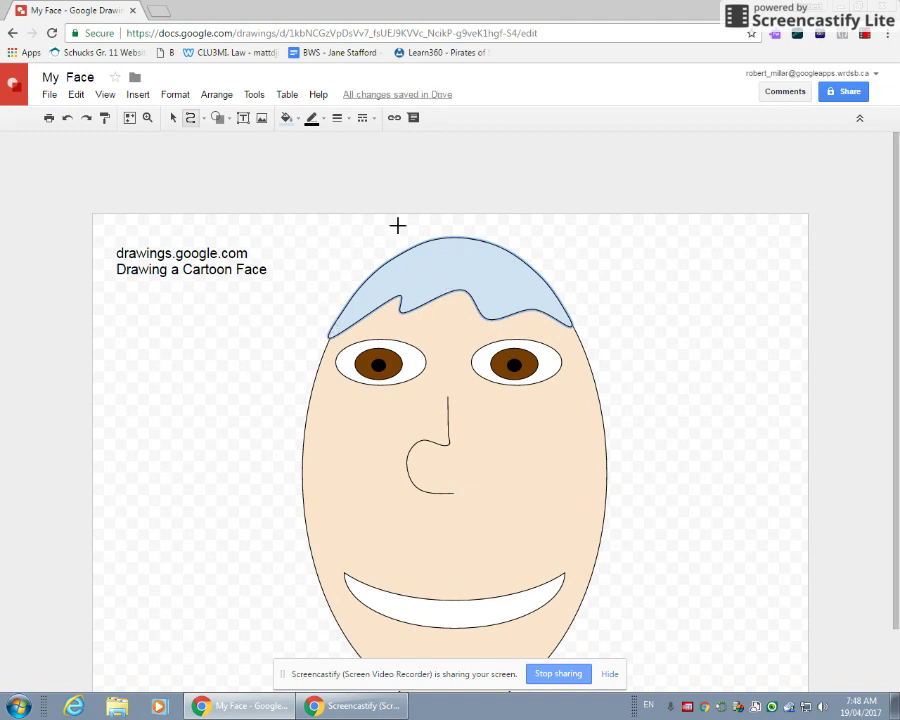
left_click(296, 121)
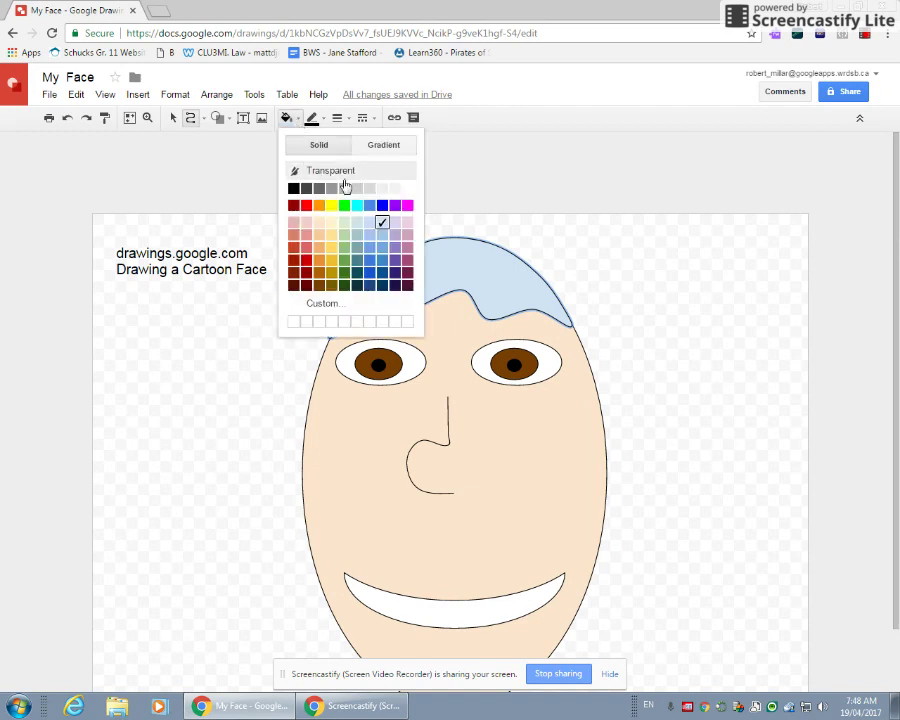
left_click(318, 285)
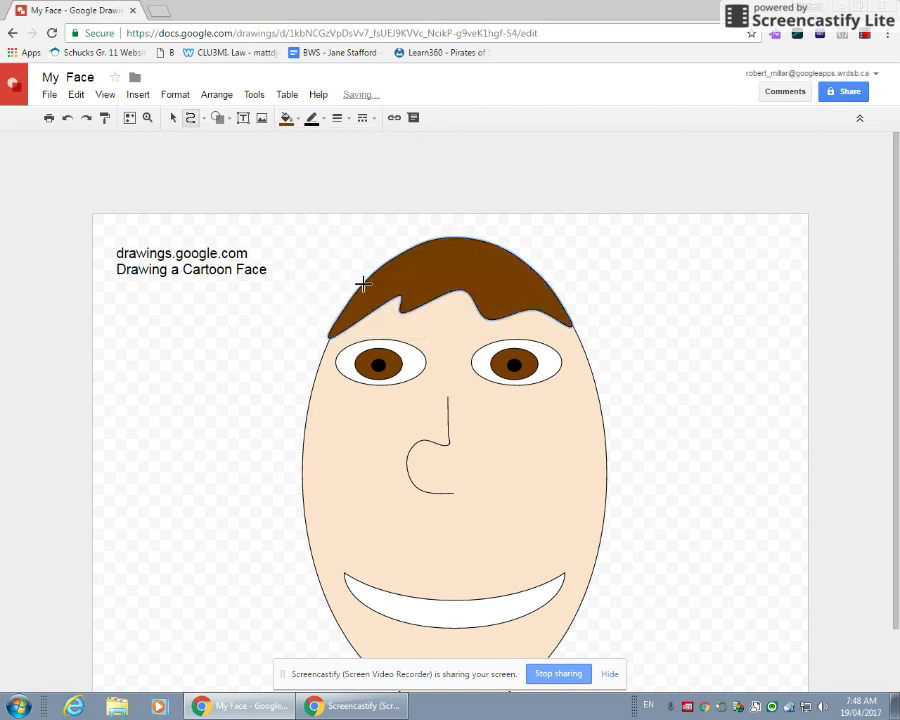